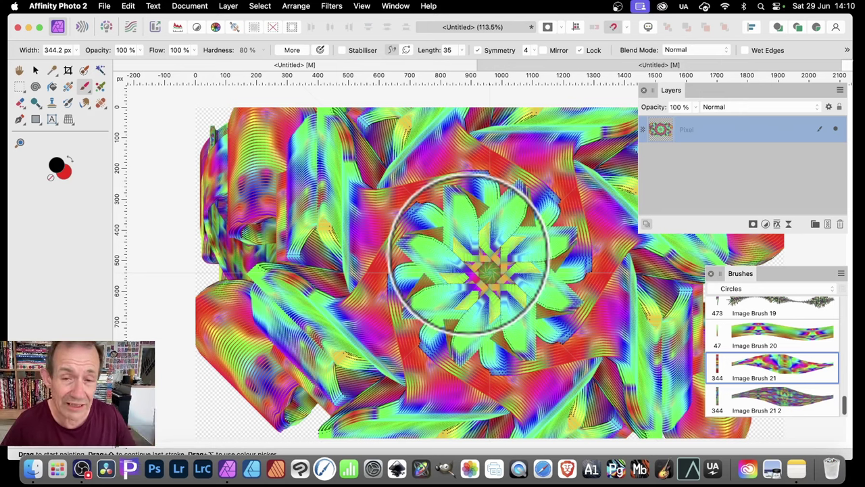
Paint a test stroke with Image Brush 21 over the central flower using four-fold symmetry, and undo it
drag(469, 253, 381, 135)
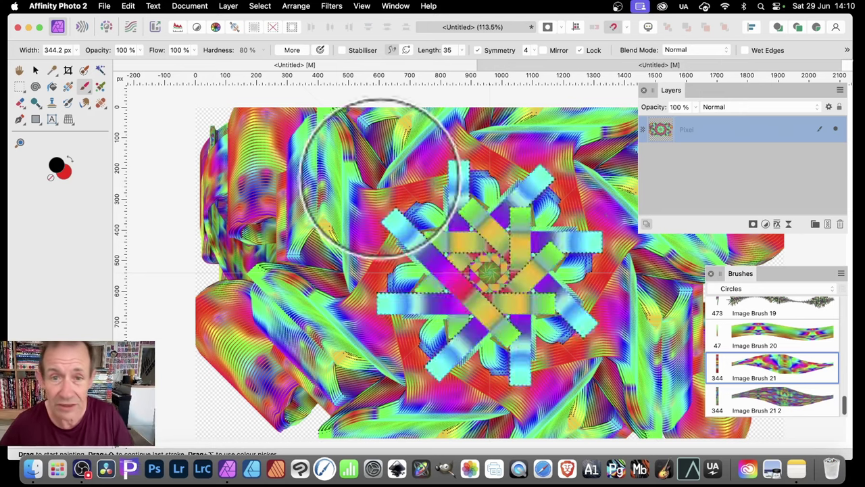
key(super+z)
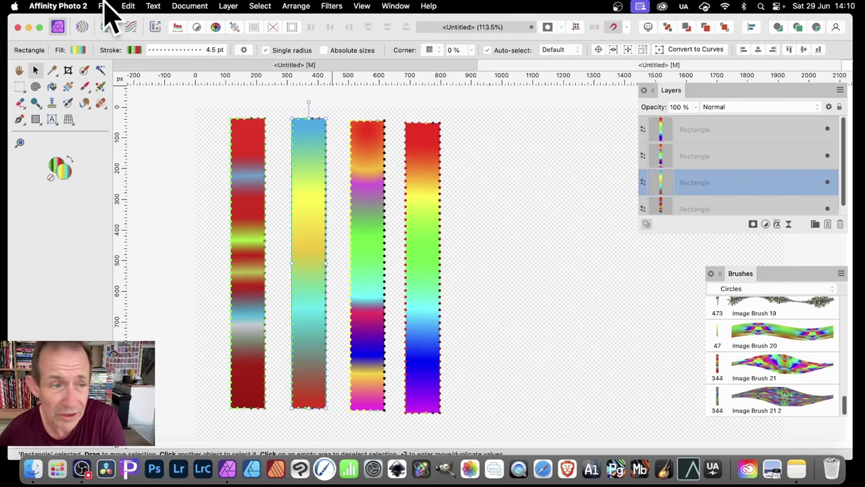
Duplicate the rainbow gradient strip at the end of the row and place the copy just to its right
click(36, 121)
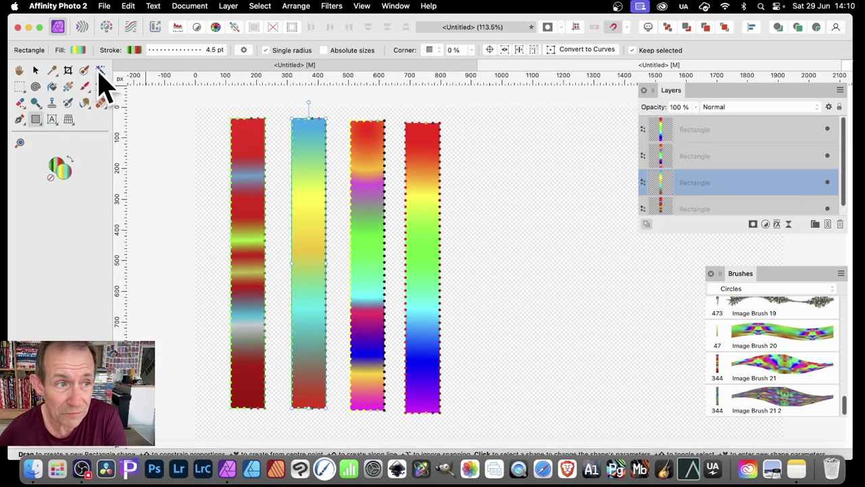
click(36, 70)
drag(413, 152, 475, 202)
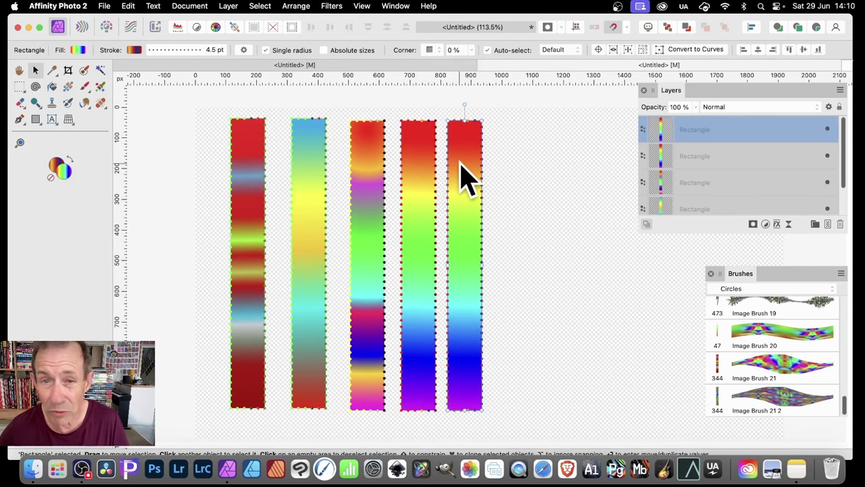
Fill the duplicated strip with the green, white, black and magenta gradient from the Gradients swatches
click(78, 51)
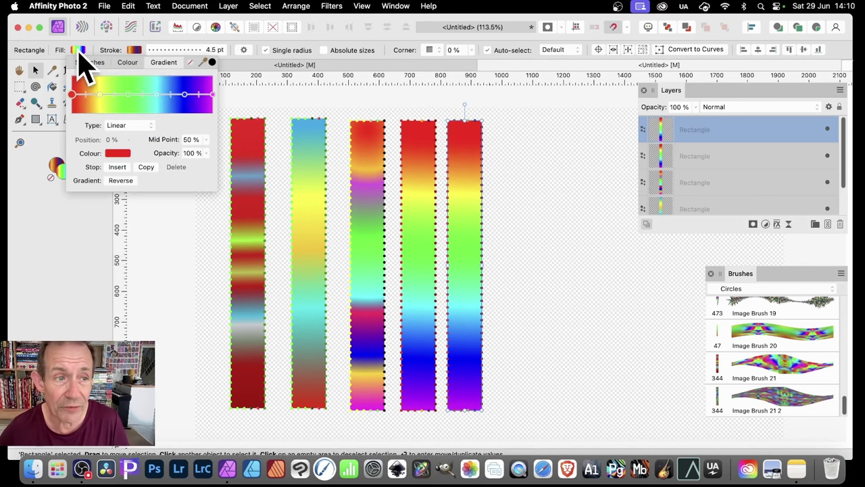
click(109, 62)
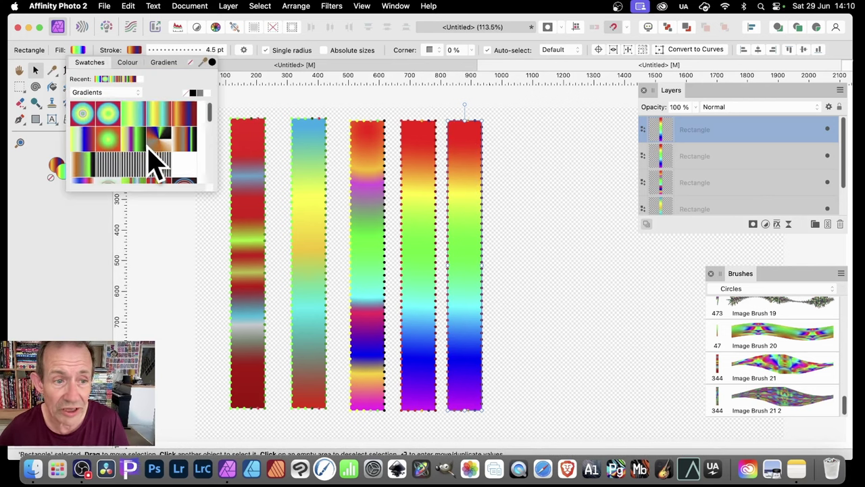
scroll(153, 163, down, 2)
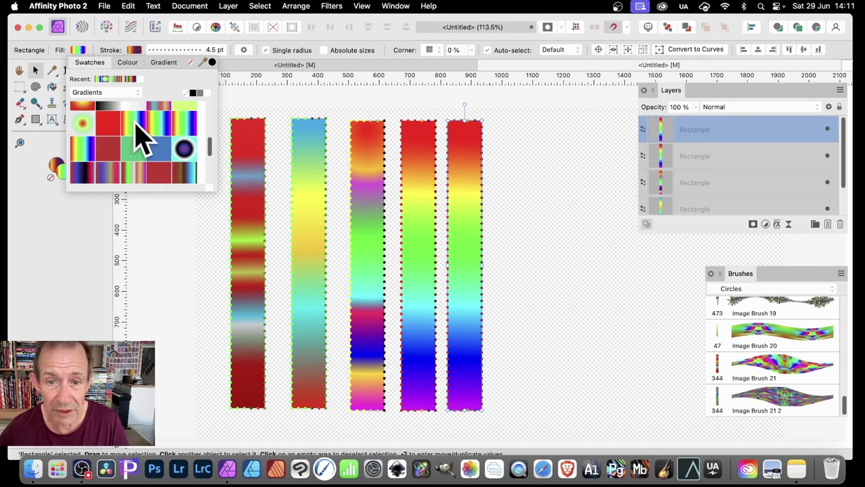
click(184, 149)
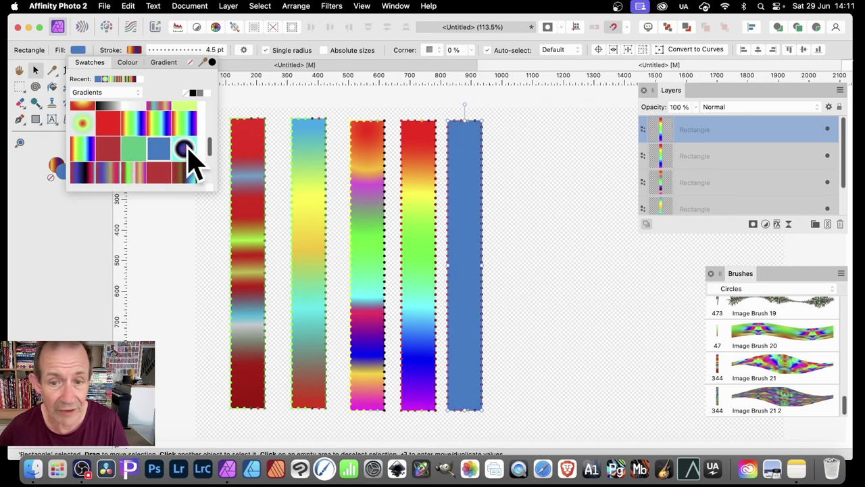
scroll(175, 183, down, 3)
click(162, 164)
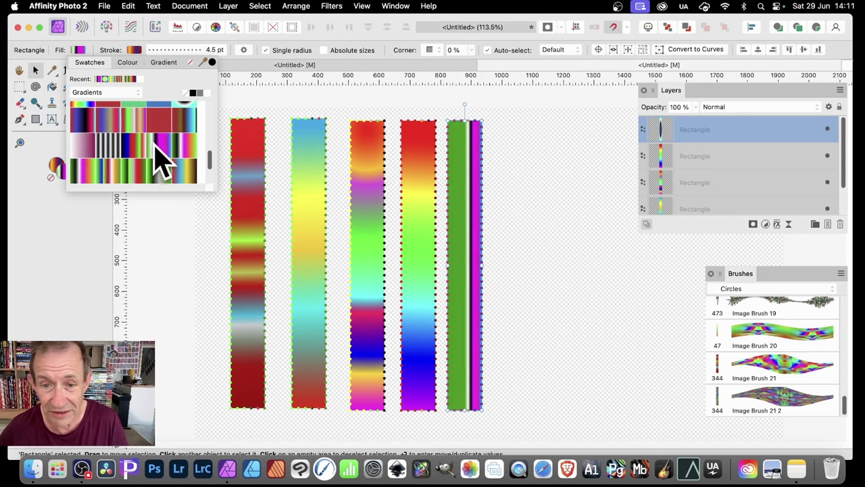
Redirect the duplicated strip's linear gradient fill so it runs vertically from near its top to near its bottom
click(52, 87)
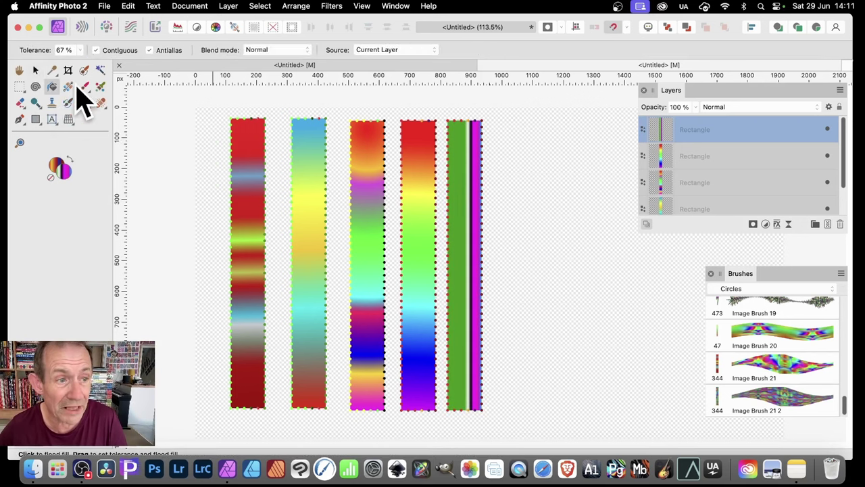
click(69, 87)
drag(469, 139, 467, 397)
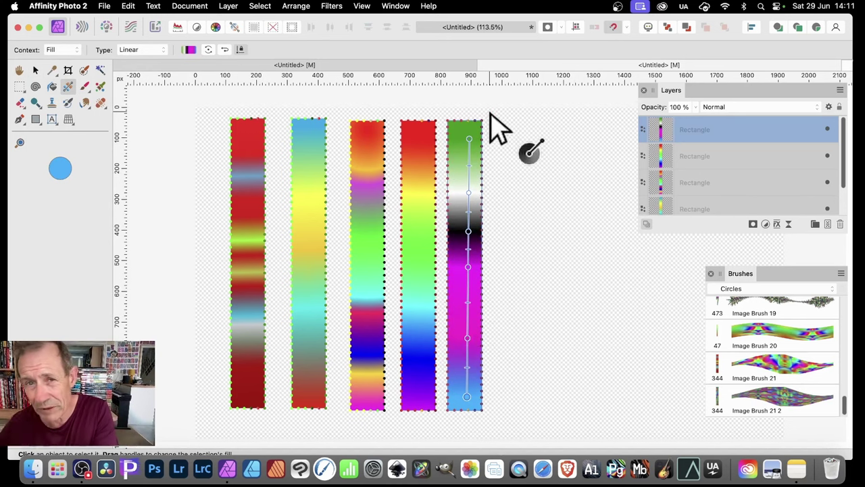
Apply the yellow, green and blue gradient swatch to the duplicated strip's stroke
click(36, 121)
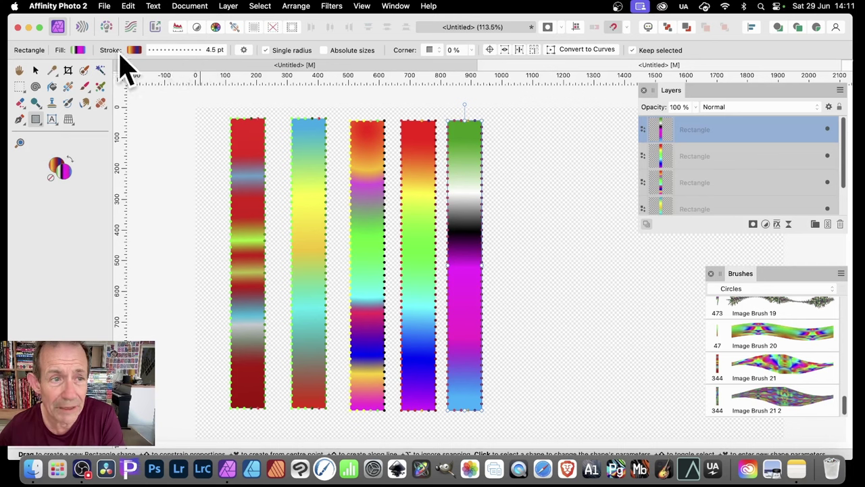
click(135, 50)
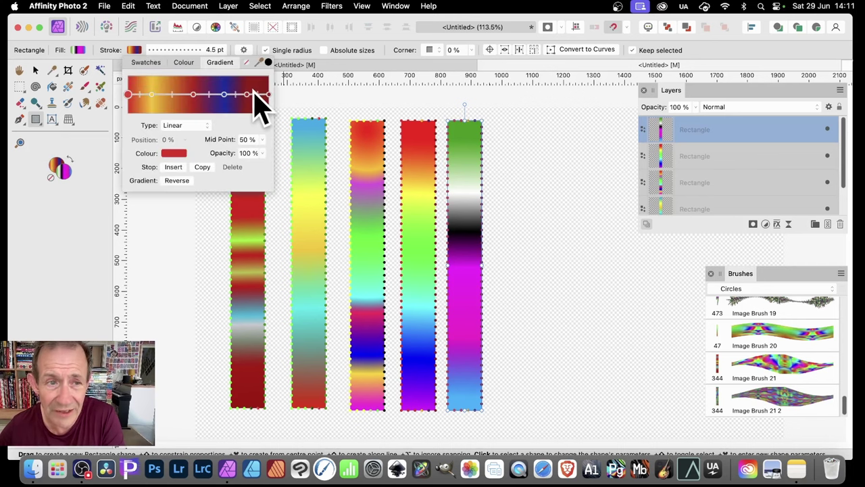
click(152, 64)
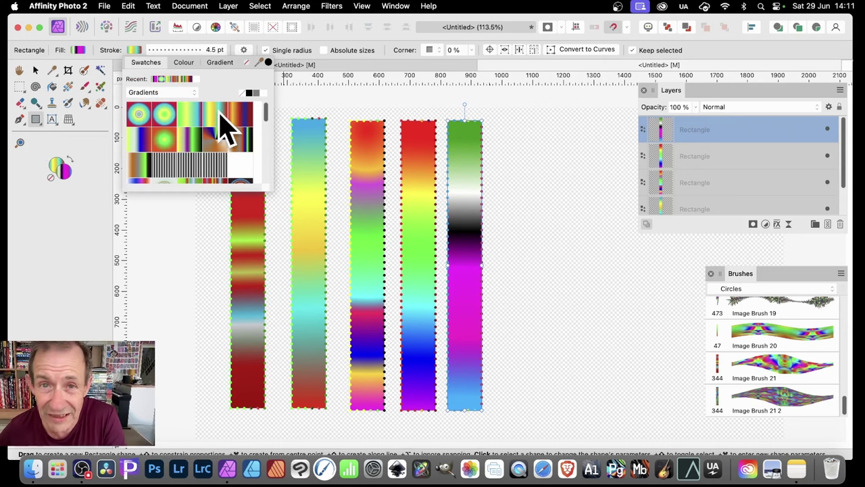
click(406, 42)
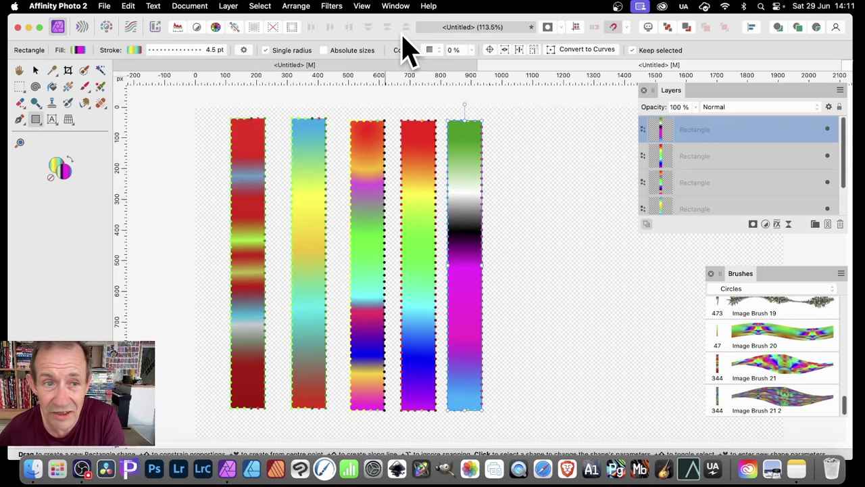
Set the duplicated strip's stroke dash pattern to a dash of 0 and a gap of 2.6
click(177, 50)
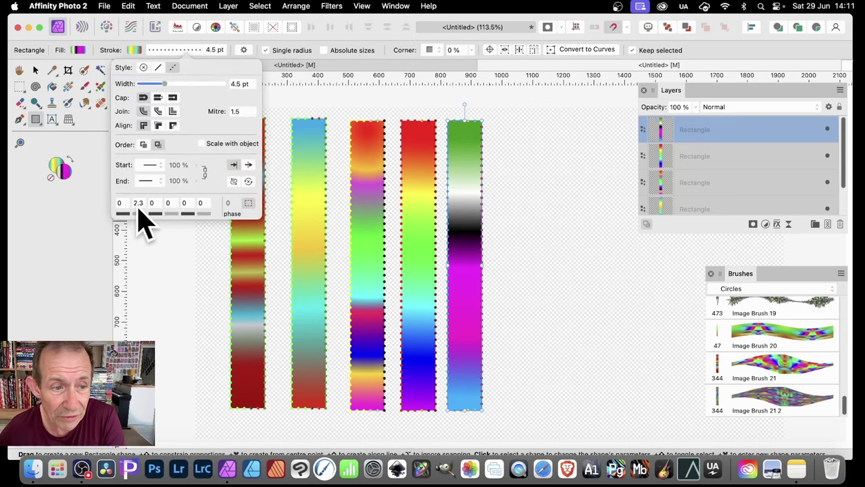
drag(138, 217, 143, 217)
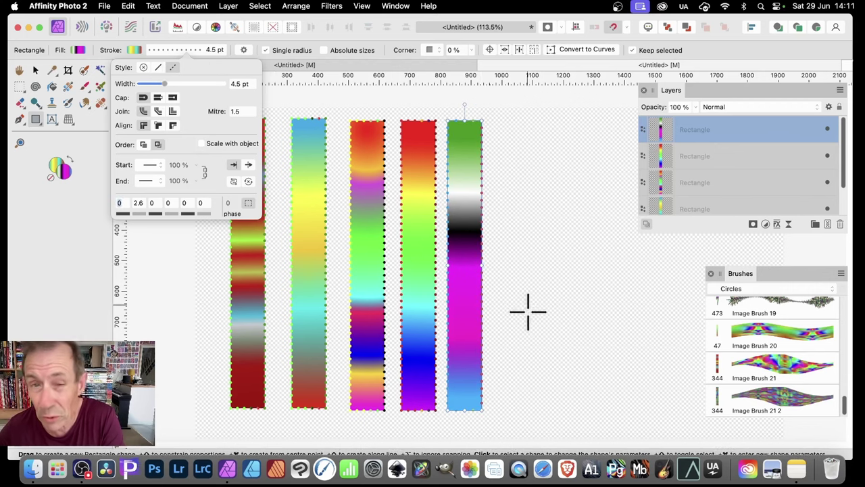
click(122, 203)
text(1.8)
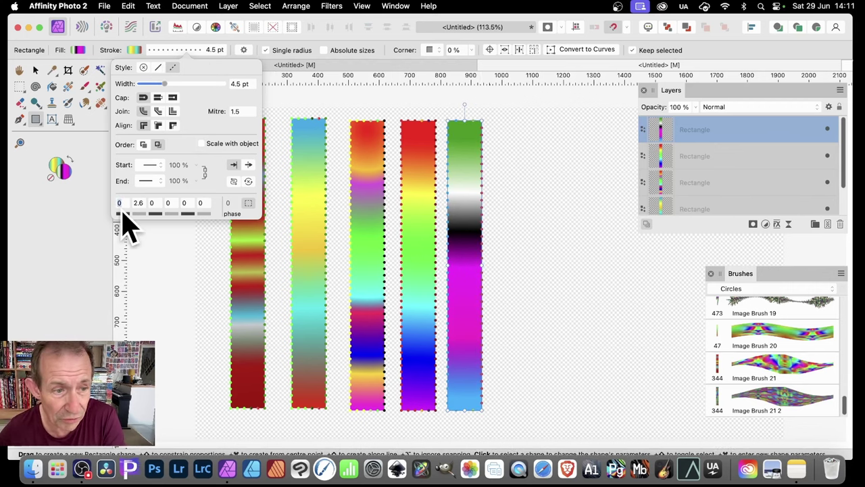
key(Return)
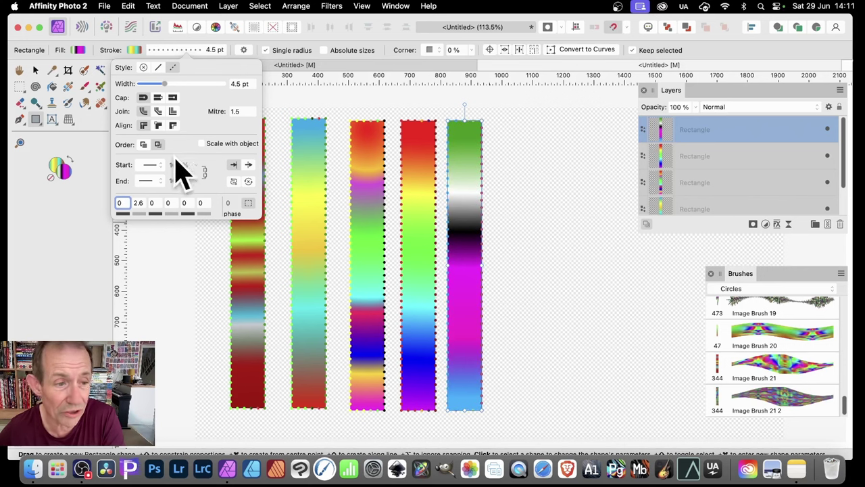
text(0)
key(Return)
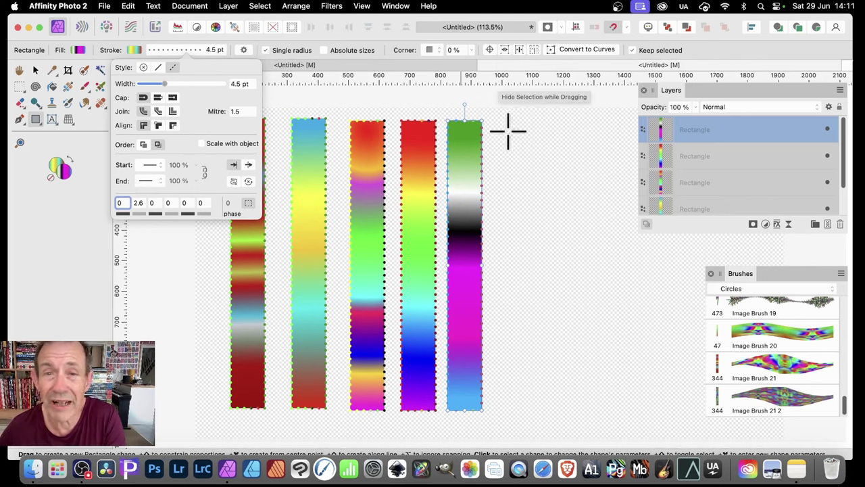
click(473, 31)
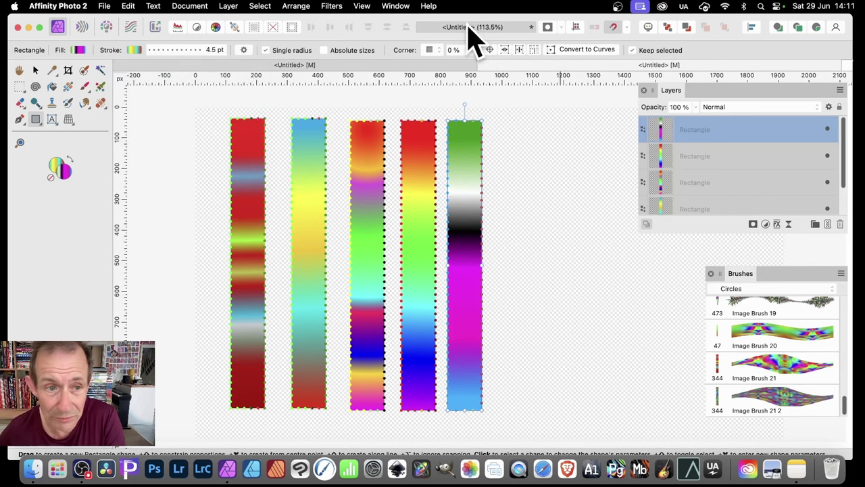
Move the red striped strip level with the others and export its selection area as a PNG named 12 on the Desktop
click(35, 71)
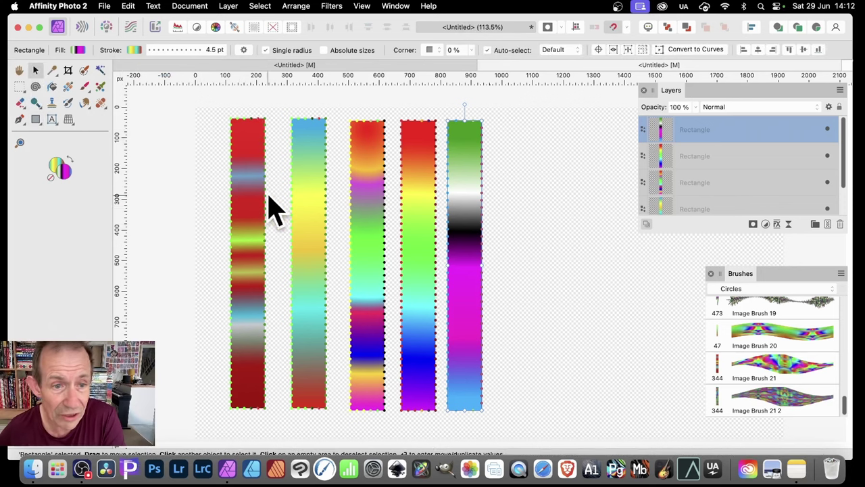
drag(269, 196, 235, 156)
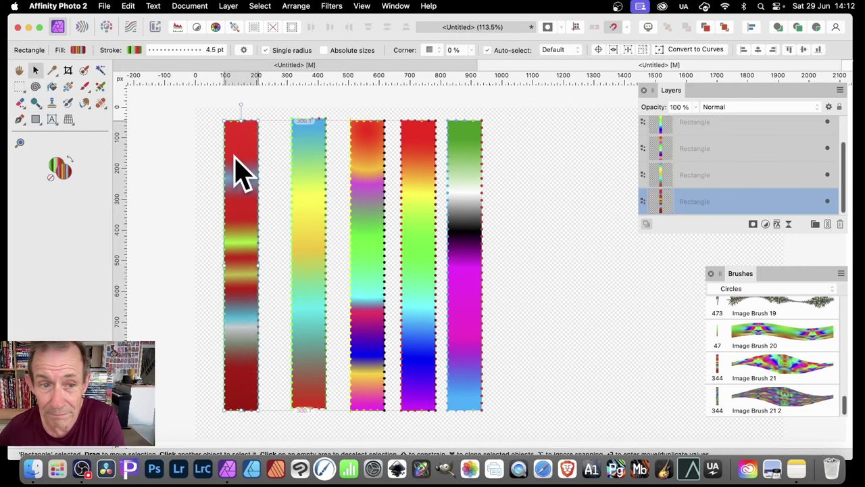
click(106, 5)
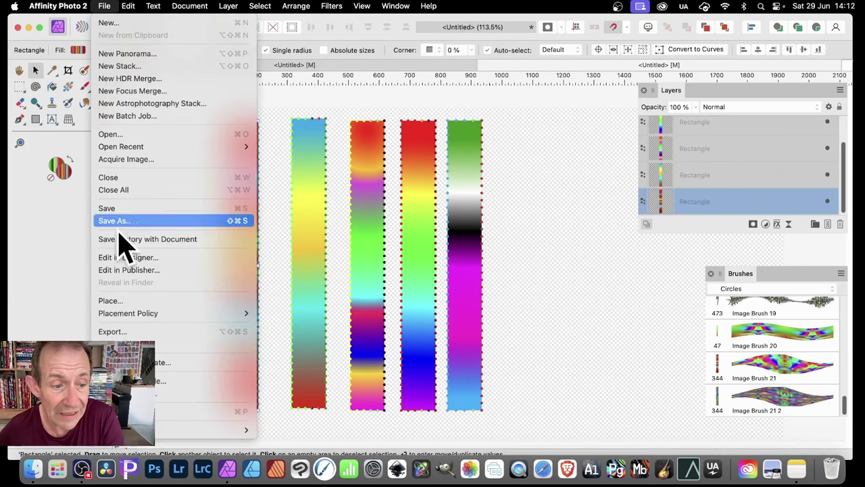
click(118, 331)
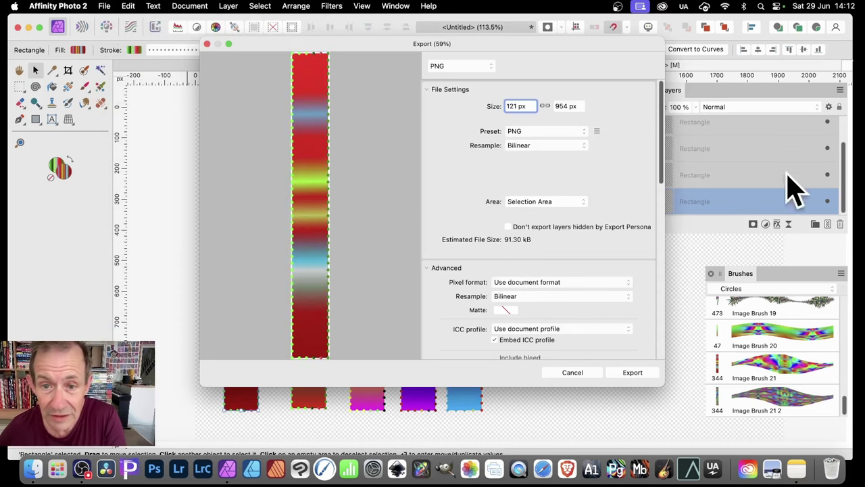
click(534, 204)
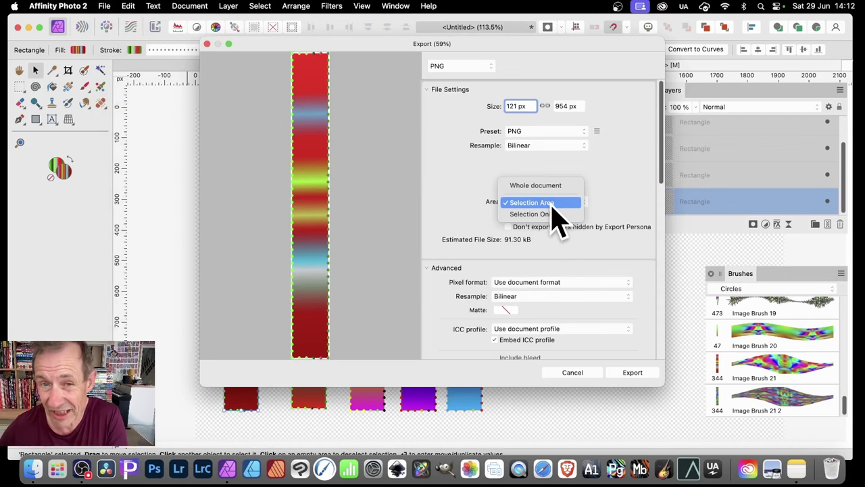
click(552, 204)
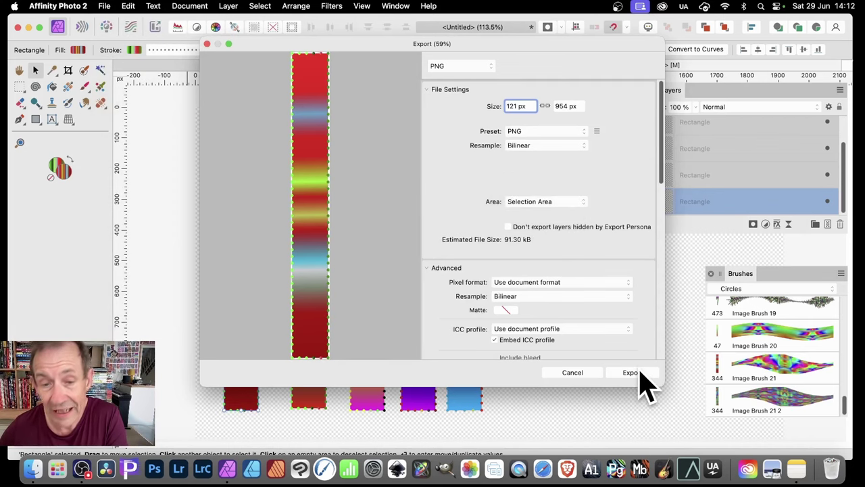
click(636, 373)
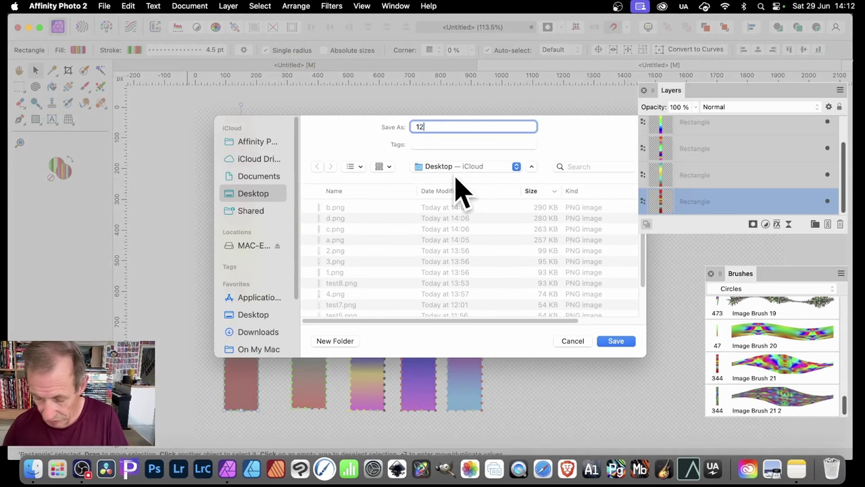
click(632, 341)
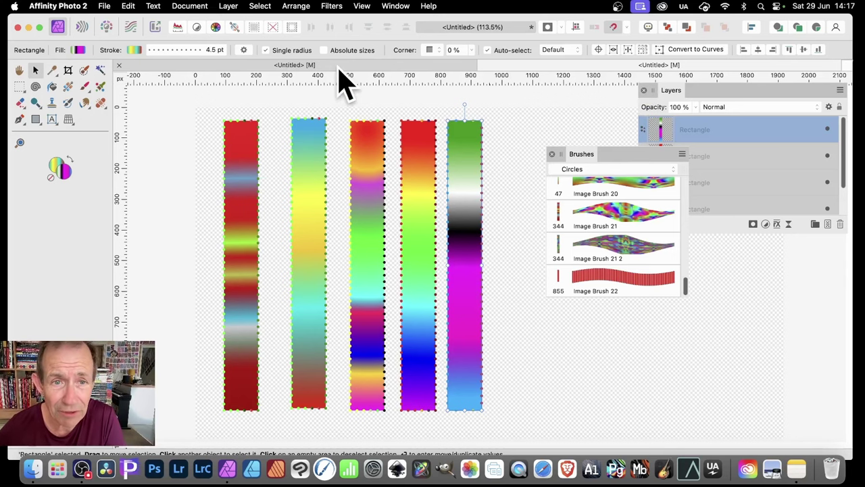
Clear the gradient strips and draw a tall red rectangle with a black outline, about 80 px wide and 870 px high
key(Delete)
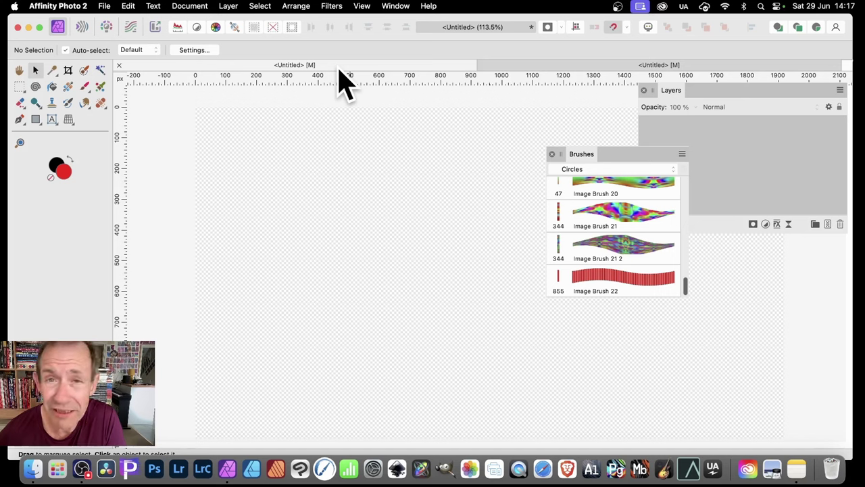
click(36, 119)
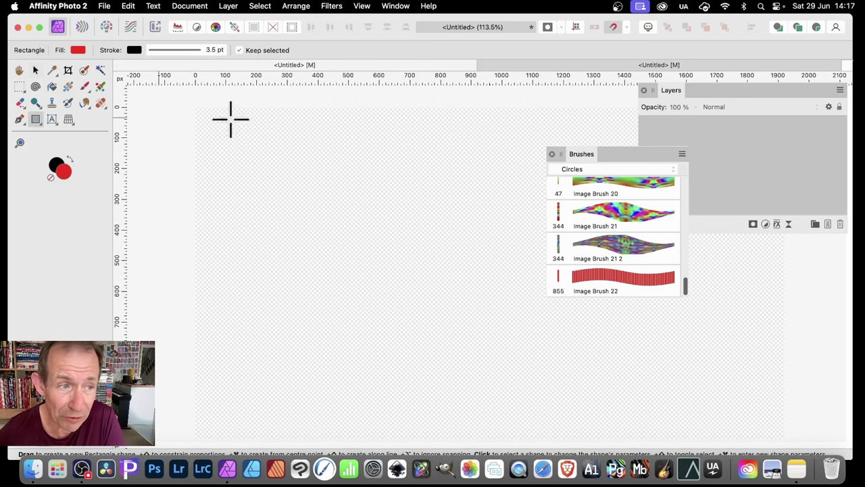
drag(342, 122, 367, 395)
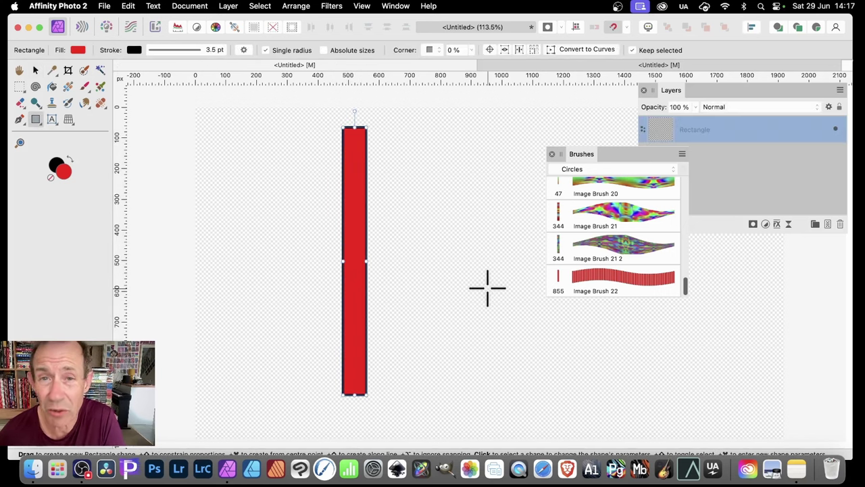
Rasterise the red rectangle into a pixel layer
click(227, 6)
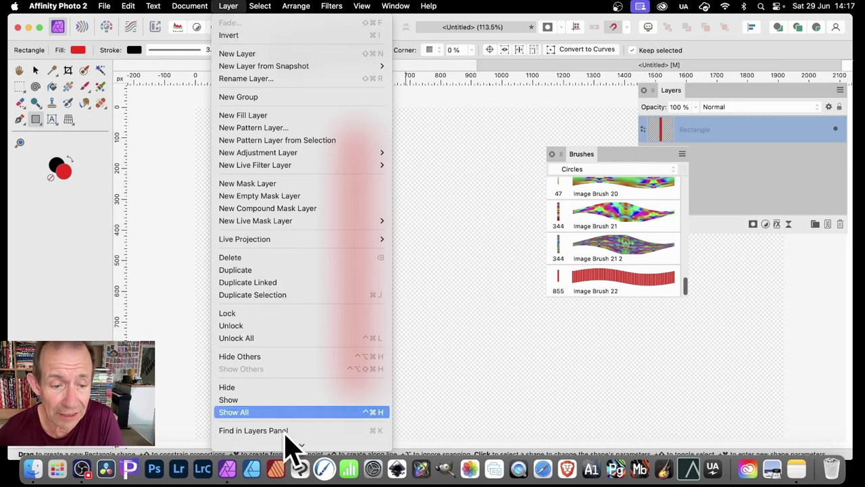
click(305, 383)
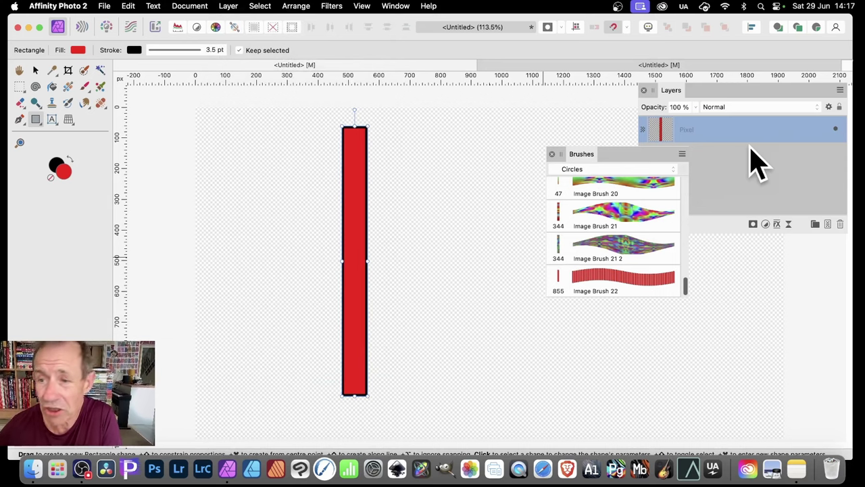
Create a new brush from the selected red strip and open its texture settings for editing
click(683, 154)
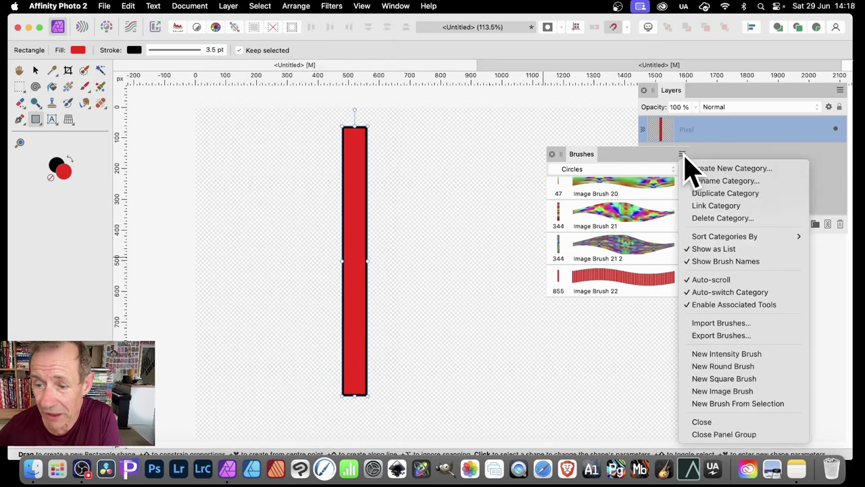
click(743, 404)
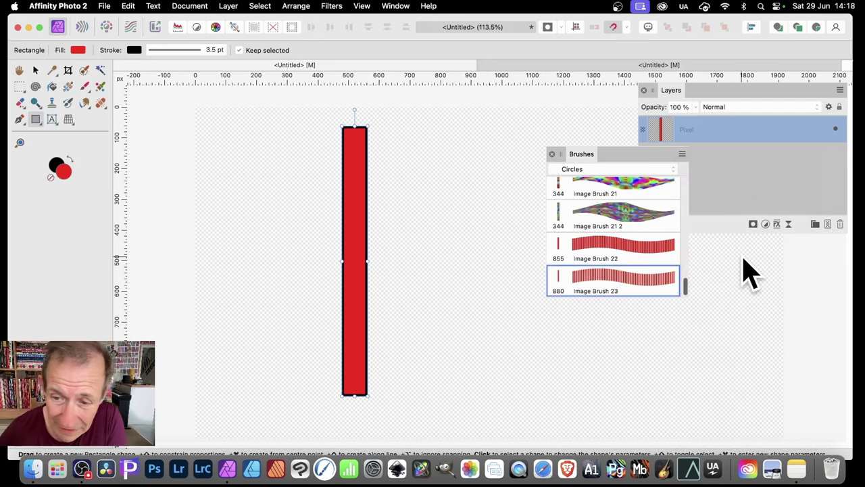
double_click(649, 288)
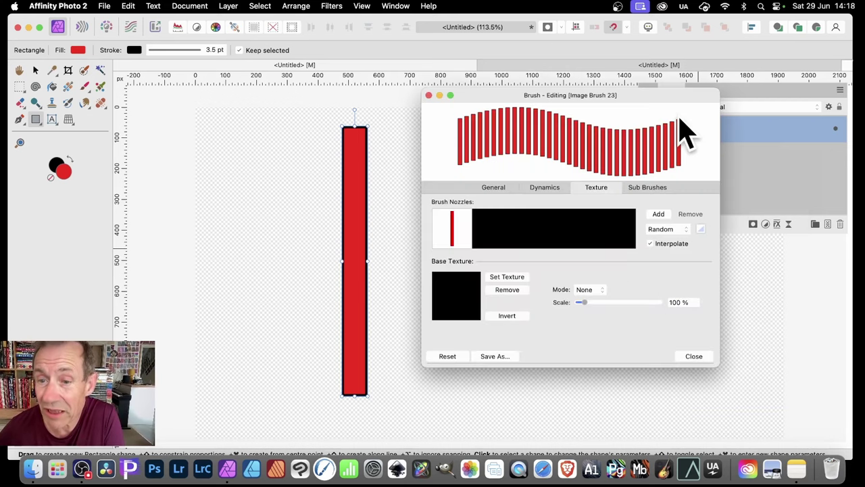
click(497, 189)
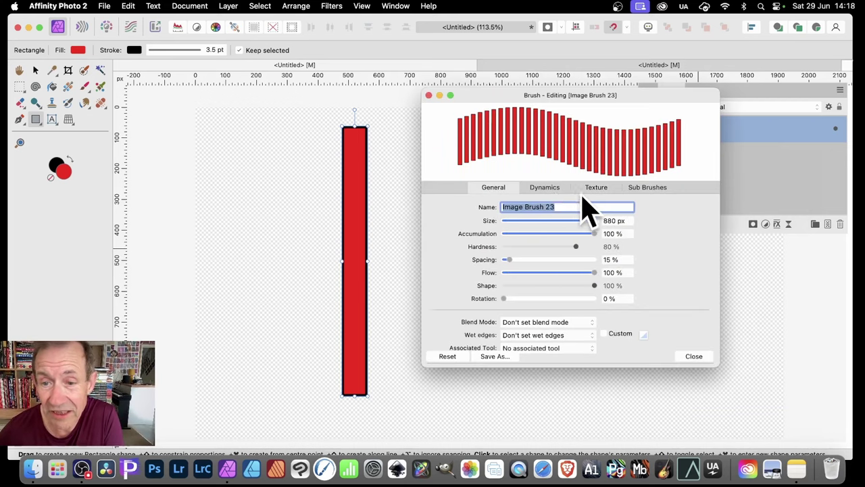
click(553, 189)
click(598, 188)
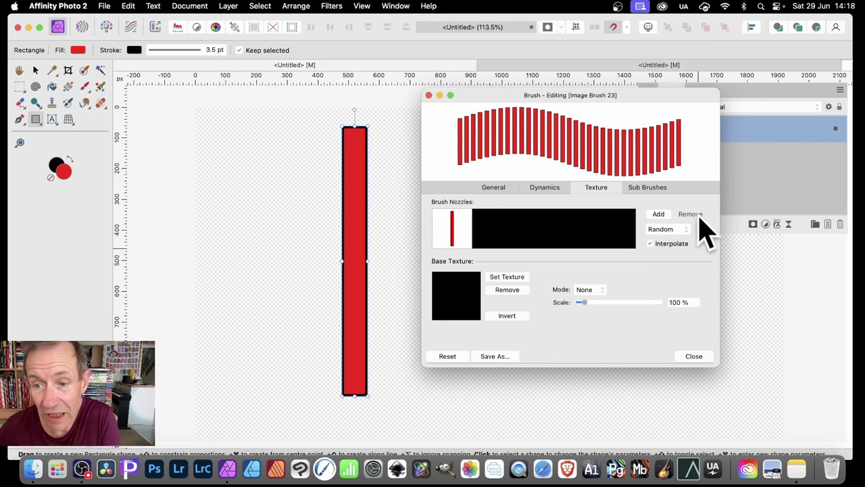
Add the Desktop strip images 12.png to 16.png as brush nozzles and remove the original plain red nozzle
click(659, 215)
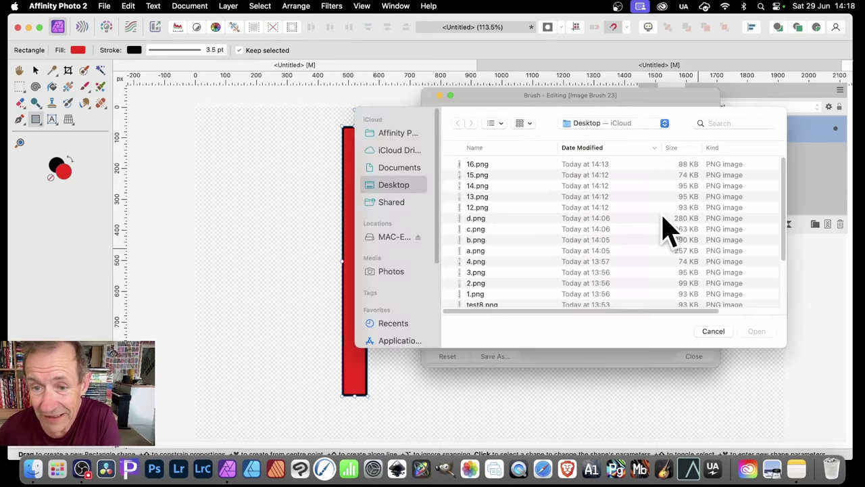
click(479, 208)
click(756, 331)
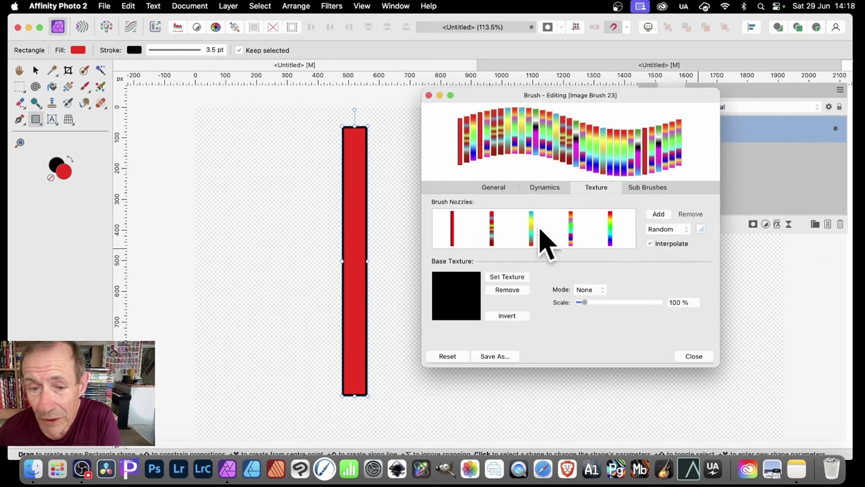
click(454, 229)
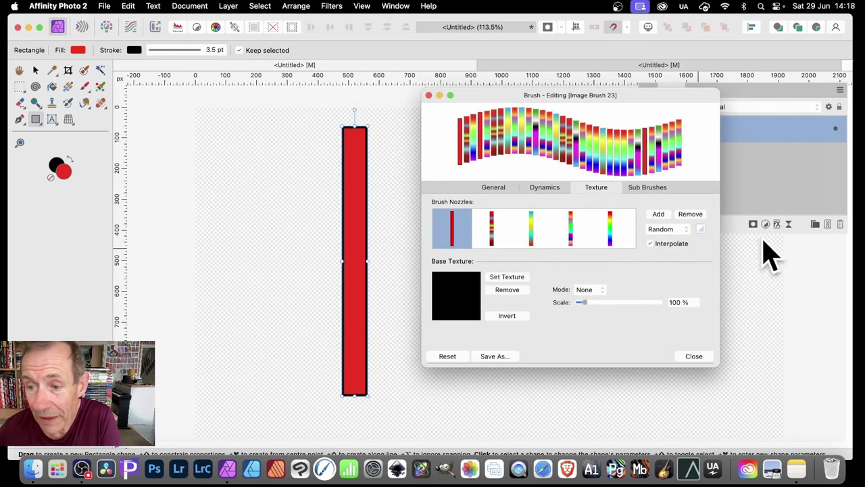
click(691, 214)
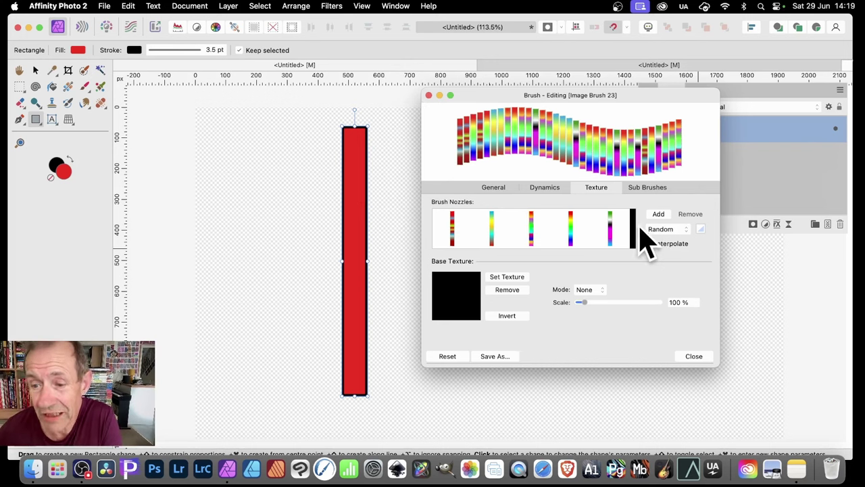
Try the Pressure and Angle nozzle controllers, settle on Cyclic, and reduce the brush spacing to 1 %
click(666, 230)
click(674, 242)
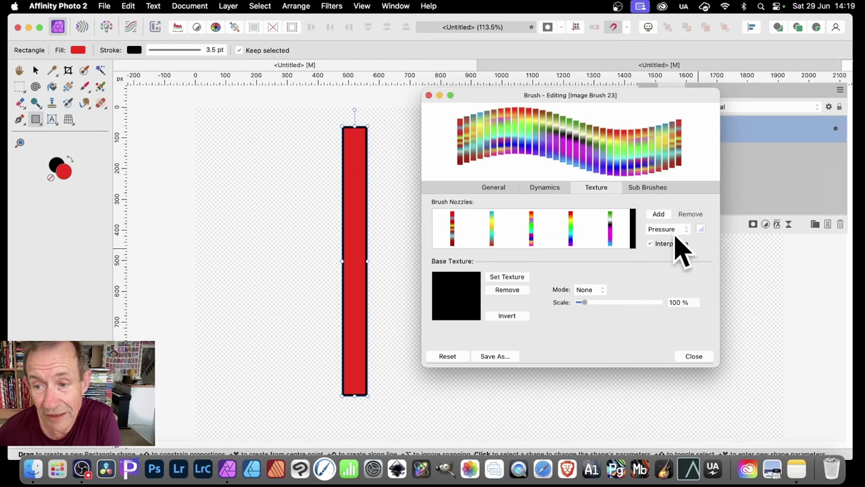
click(672, 228)
click(672, 242)
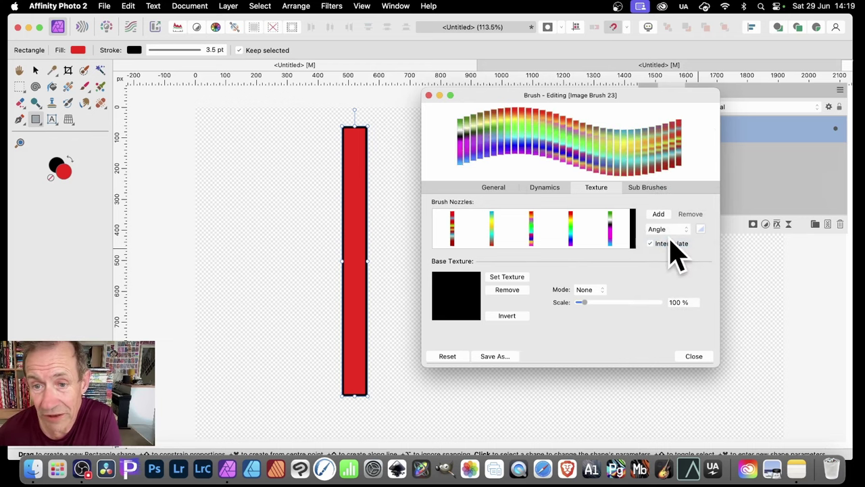
click(672, 230)
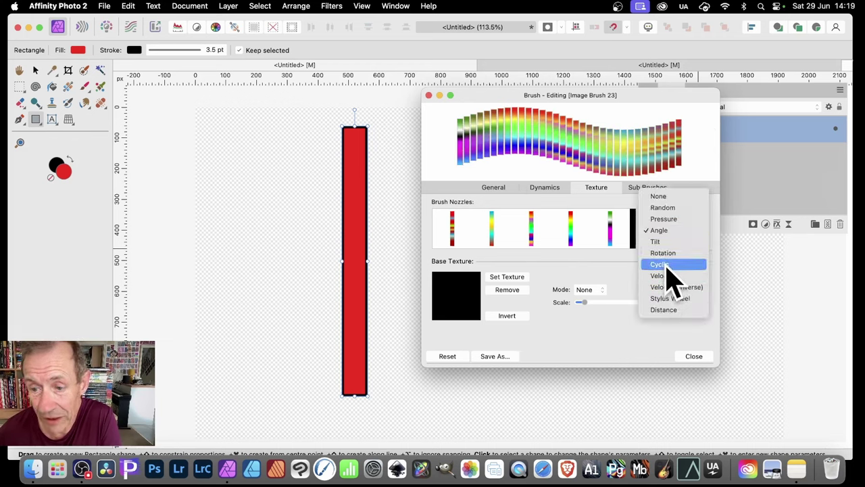
click(667, 264)
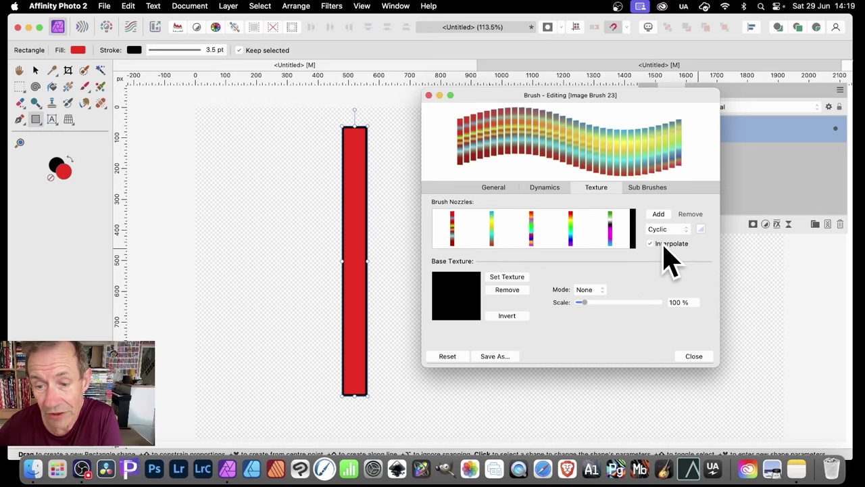
click(497, 194)
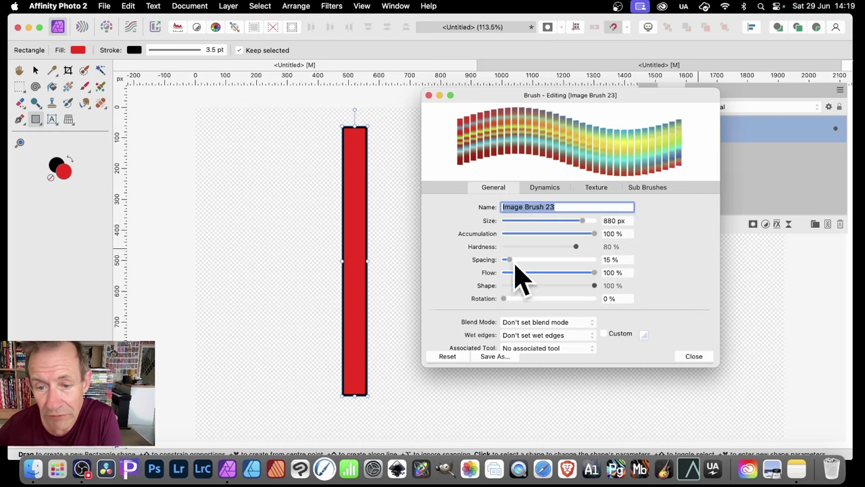
drag(512, 265, 505, 266)
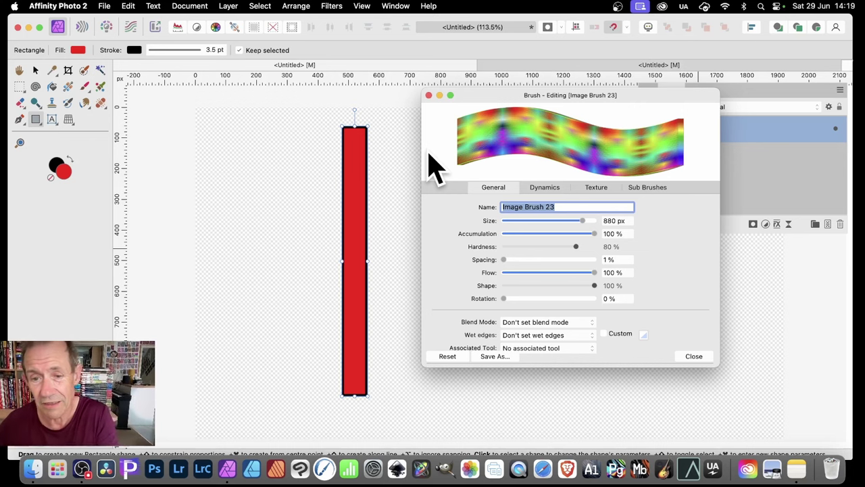
Apply a standard concave profile to the Cyclic nozzle curve and reshape it into a peak followed by a dip
click(595, 187)
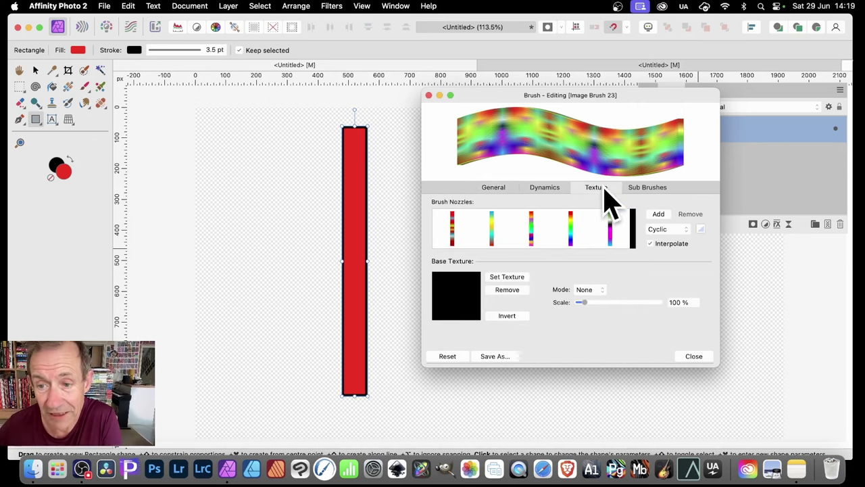
click(701, 230)
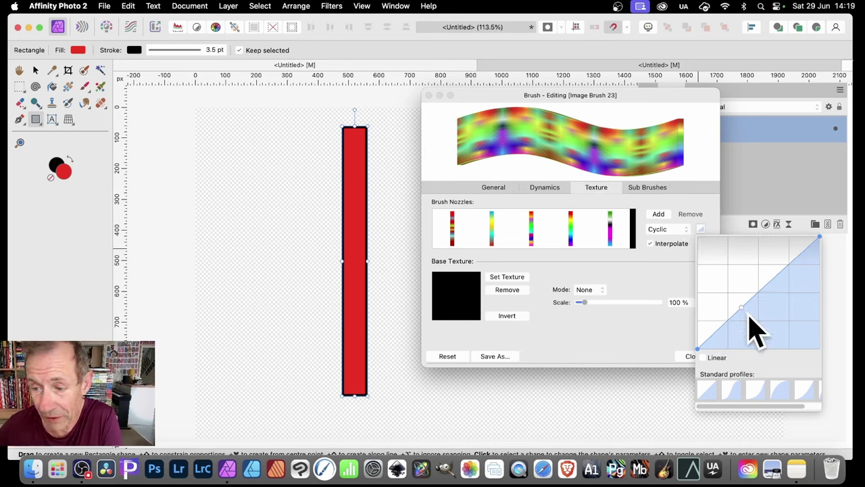
mouse_move(743, 311)
mouse_down()
mouse_move(733, 295)
mouse_move(767, 304)
mouse_move(761, 257)
mouse_move(792, 279)
mouse_move(796, 313)
mouse_up()
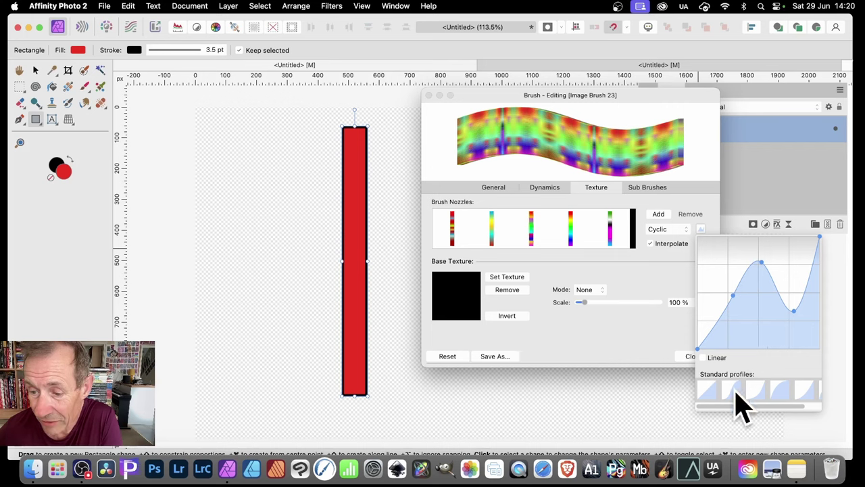
click(755, 391)
click(779, 391)
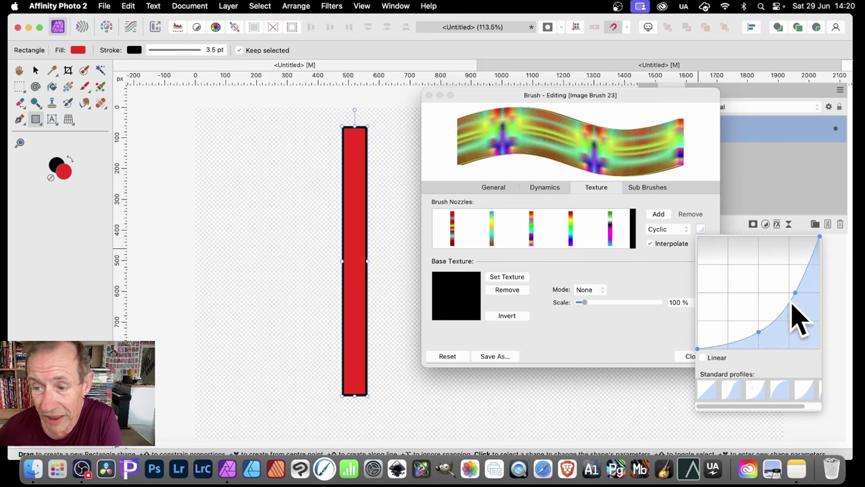
mouse_move(759, 331)
mouse_down()
mouse_move(748, 292)
mouse_move(773, 327)
mouse_move(770, 317)
mouse_up()
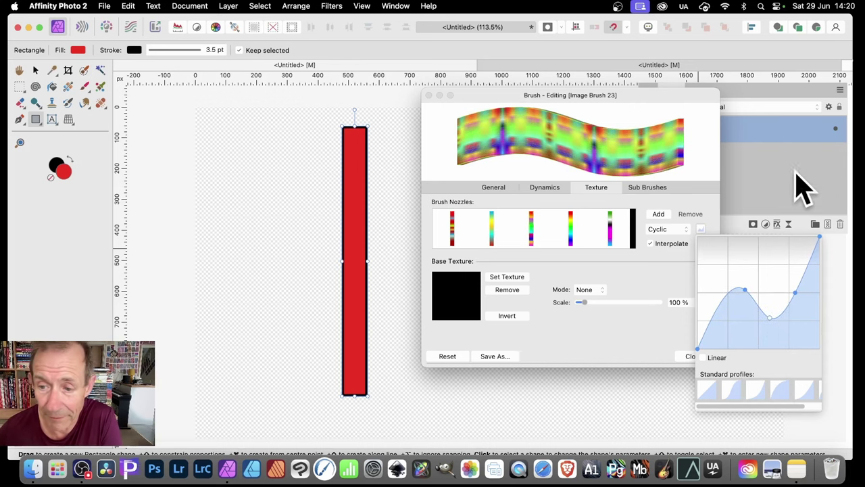
click(668, 290)
Reduce the brush size to about 428 px and set its Size Jitter to 100 %
click(510, 190)
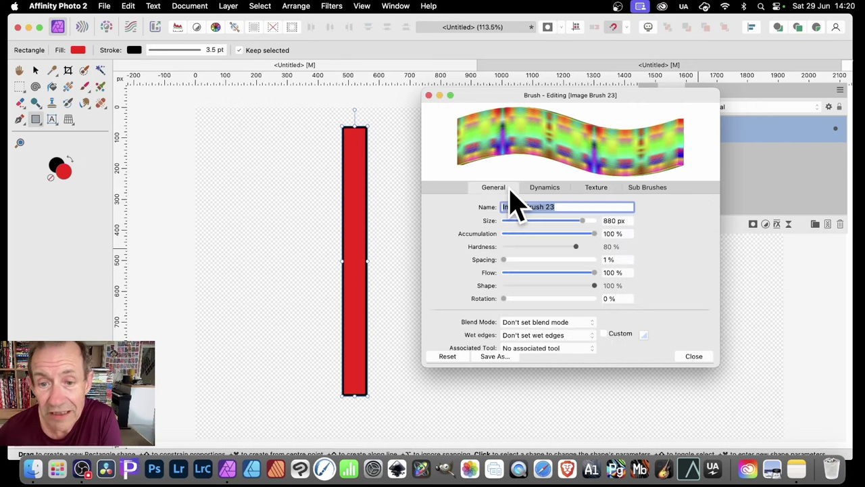
mouse_move(585, 226)
mouse_down()
mouse_move(568, 226)
mouse_move(581, 227)
mouse_up()
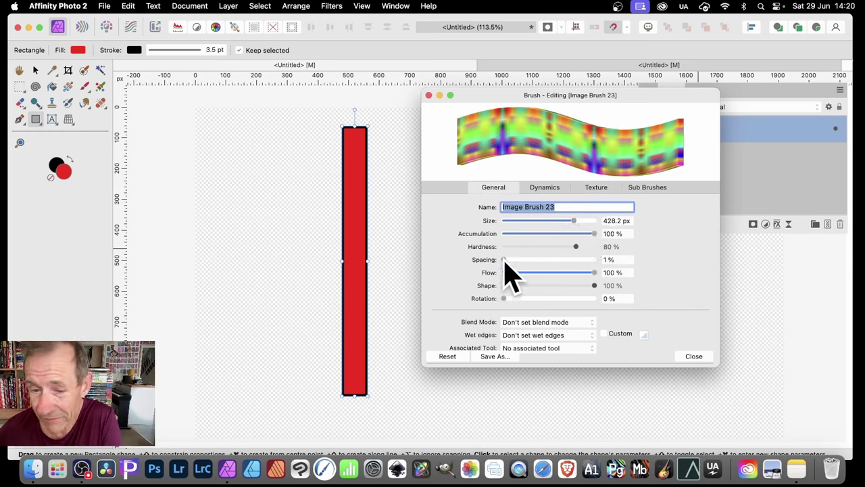
click(547, 188)
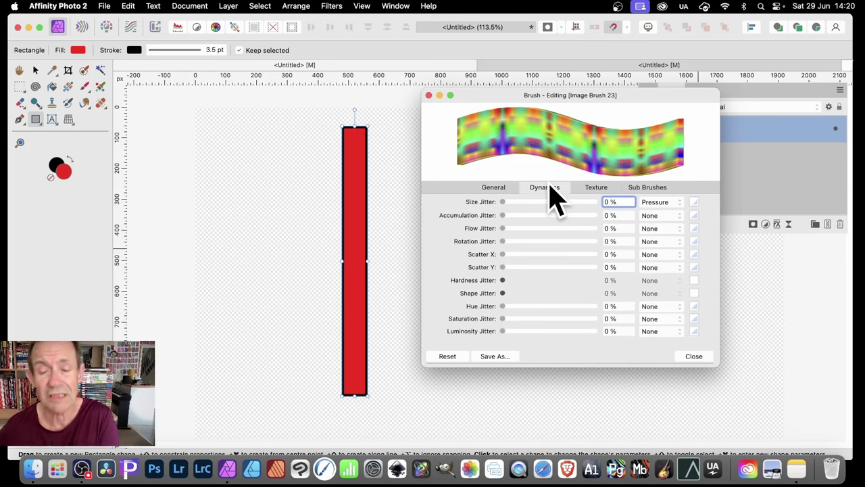
drag(518, 201, 597, 201)
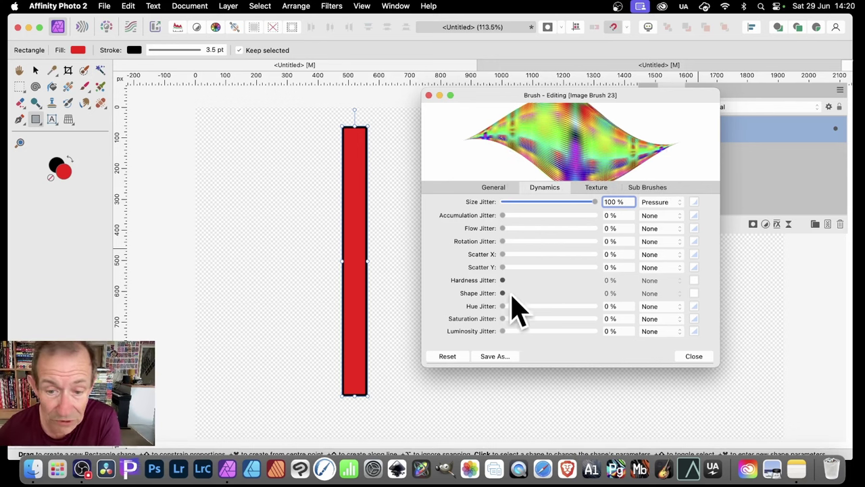
Set Hue Jitter to 100 % with the Cyclic controller, bend its curve into a peak and dip, and finish editing the brush
mouse_move(503, 309)
mouse_down()
mouse_move(607, 313)
mouse_move(597, 306)
mouse_up()
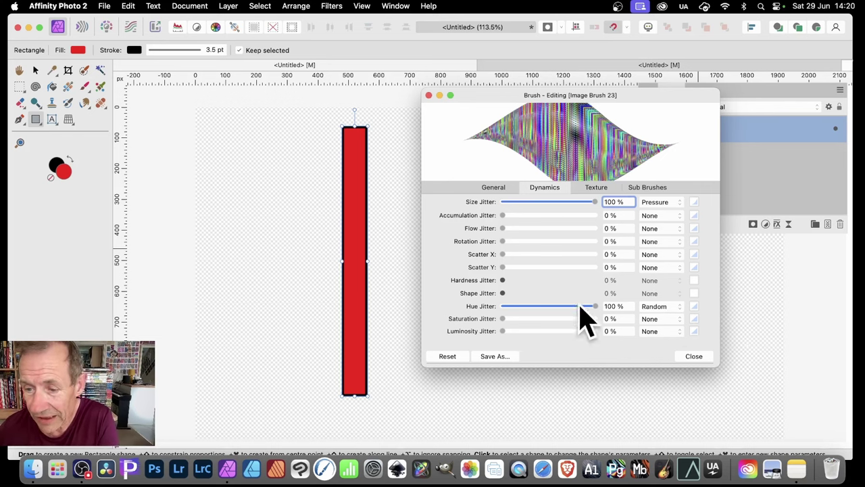
click(676, 309)
click(671, 366)
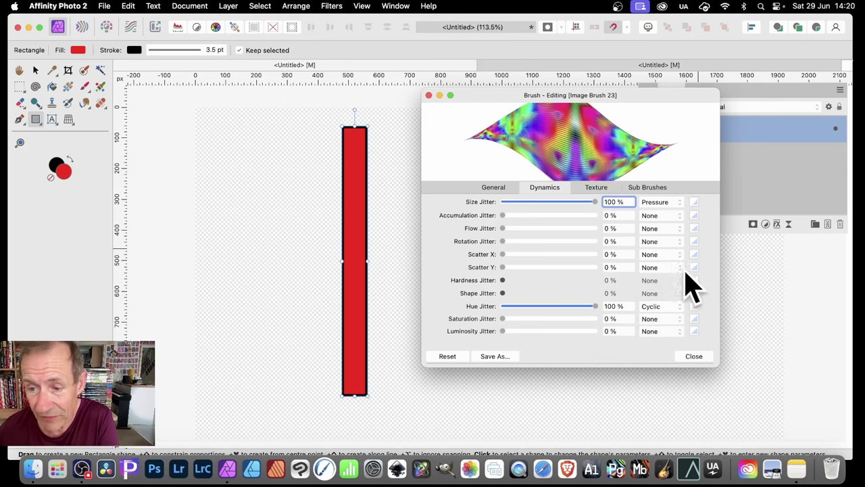
click(695, 306)
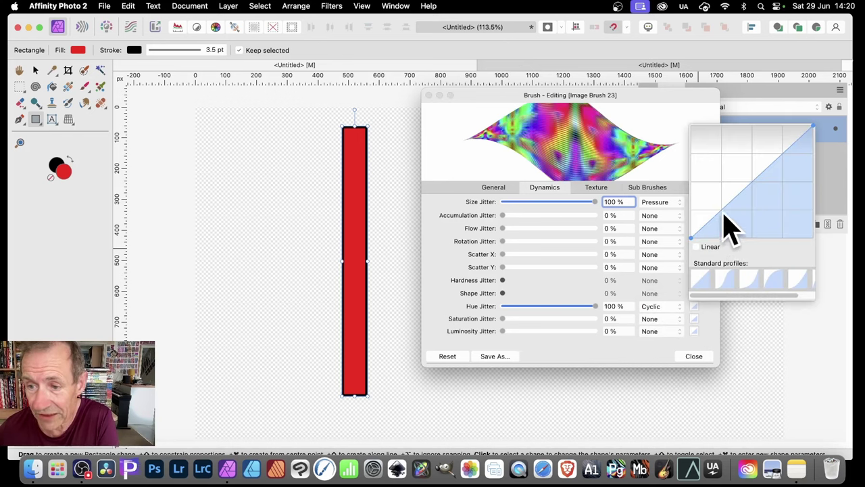
drag(725, 217, 708, 184)
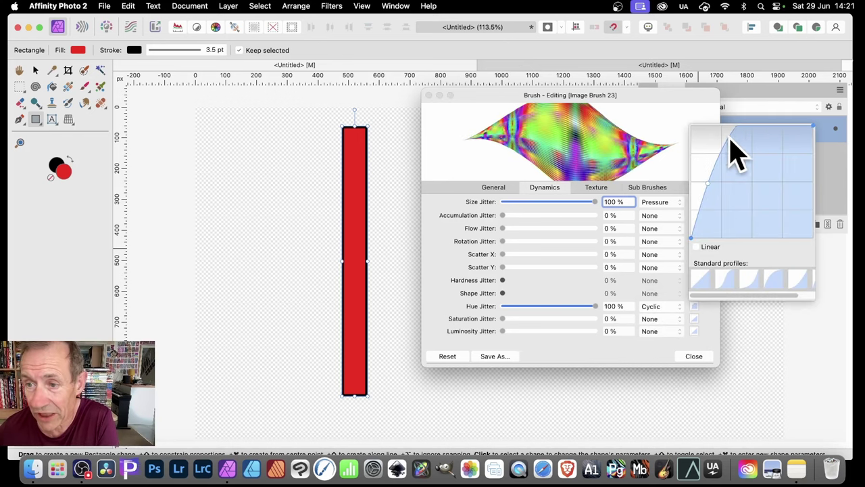
mouse_move(730, 137)
mouse_down()
mouse_move(753, 192)
mouse_move(764, 184)
mouse_up()
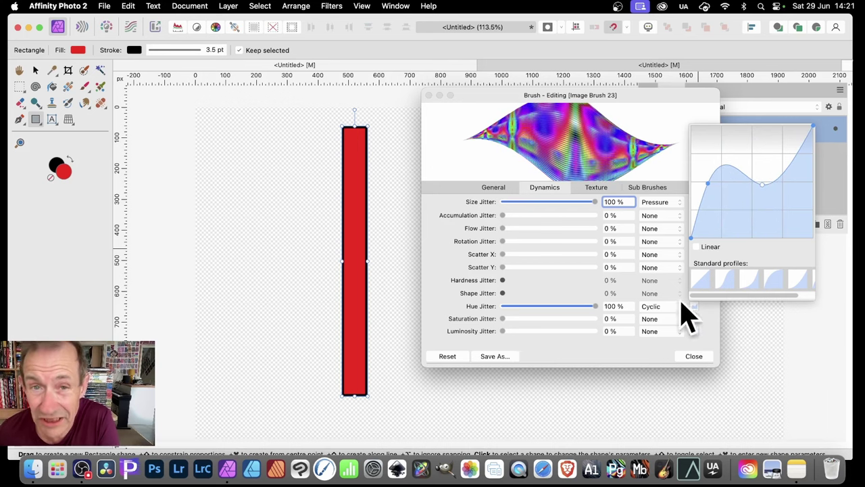
click(666, 353)
click(693, 357)
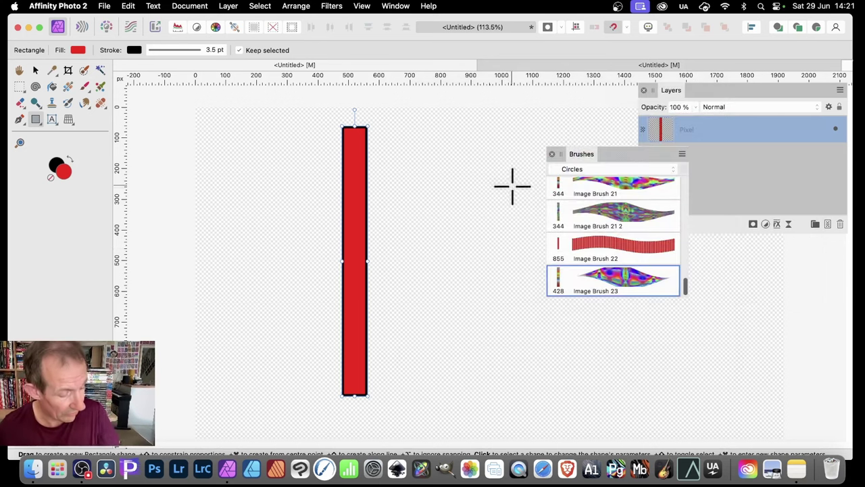
Delete the red rectangle's pixel layer from the canvas
click(636, 255)
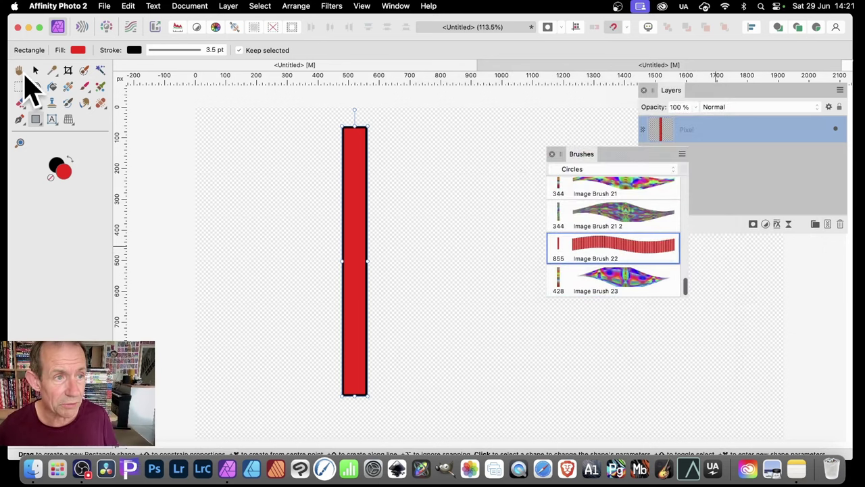
click(35, 71)
key(Delete)
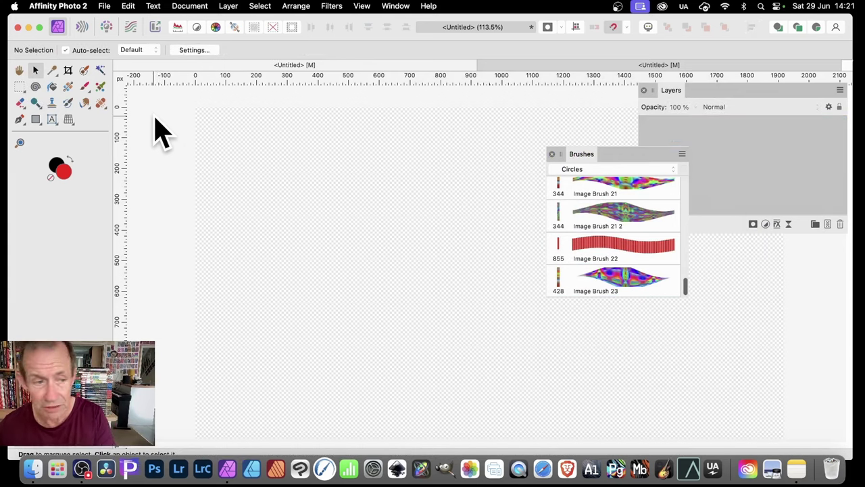
Paint freehand strokes on the empty canvas with the new multicolour brush using the Paint Brush Tool and a symmetry of 4
click(85, 87)
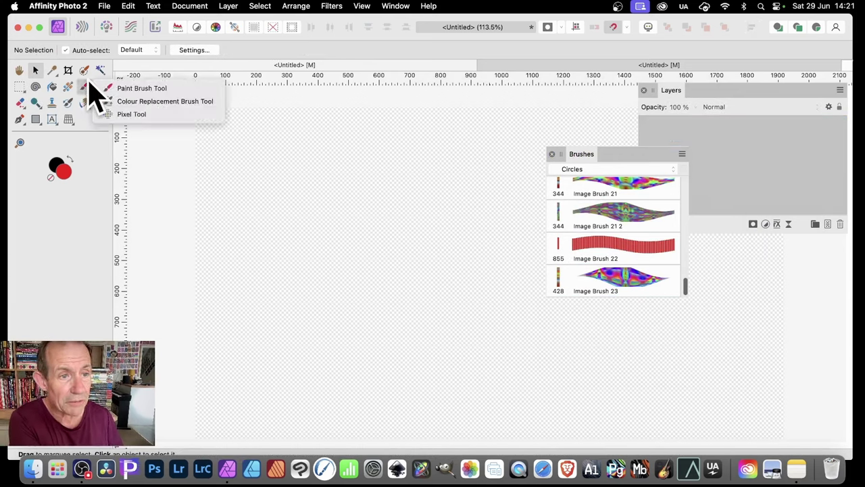
click(169, 89)
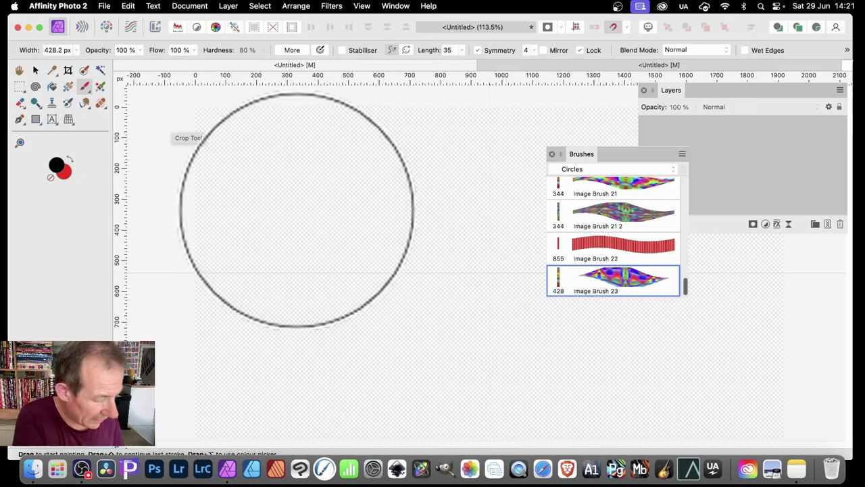
mouse_move(301, 206)
mouse_down()
mouse_move(338, 214)
mouse_move(245, 180)
mouse_move(260, 161)
mouse_move(295, 181)
mouse_up()
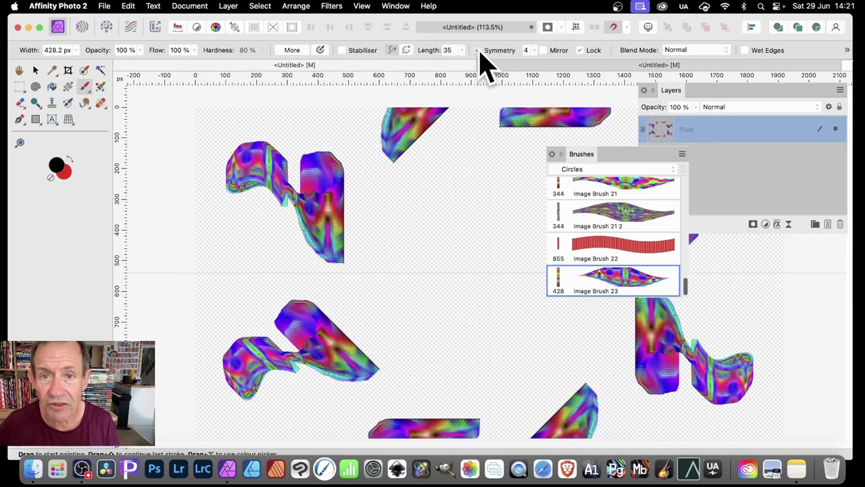
Undo the symmetrical strokes and paint freehand ribbons on the empty canvas with Symmetry turned off
click(477, 50)
key(super+z)
key(super+z)
key(super+z)
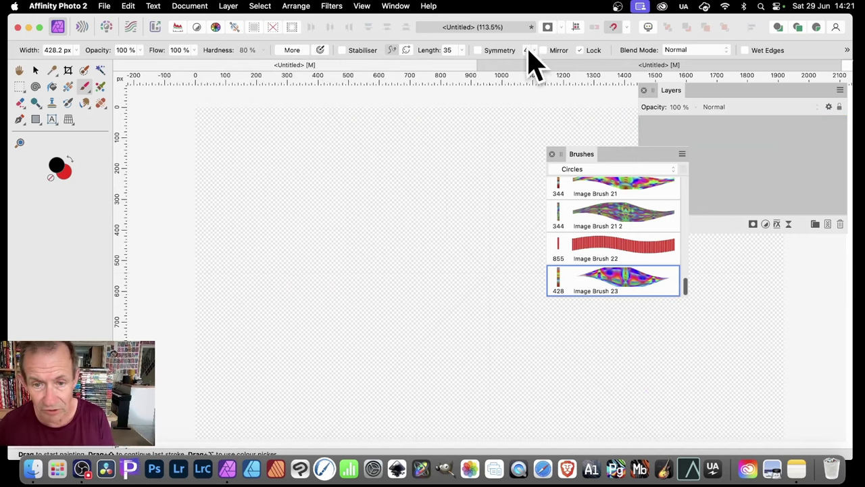
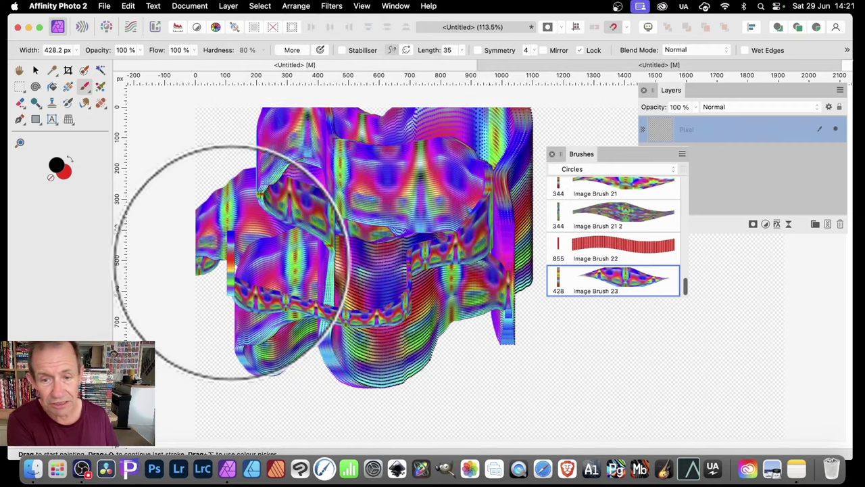
key(ctrl+z)
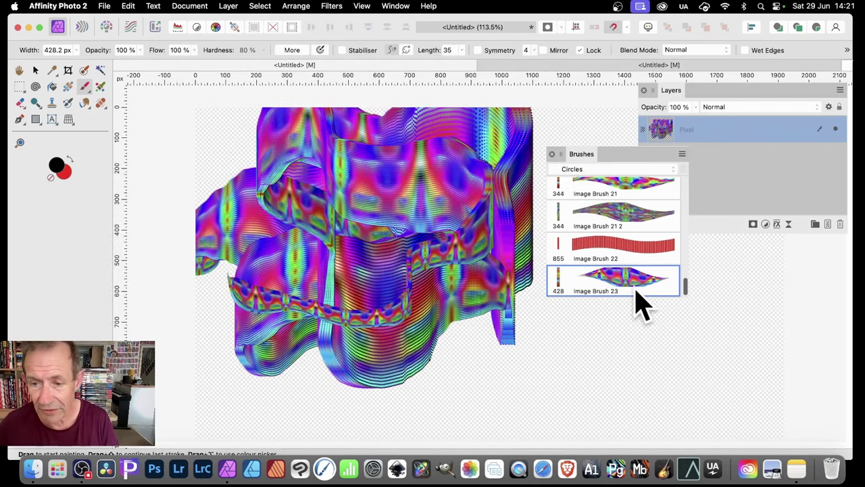
Edit Image Brush 23 so its Size Jitter is 0 % with the controller set to None
double_click(639, 294)
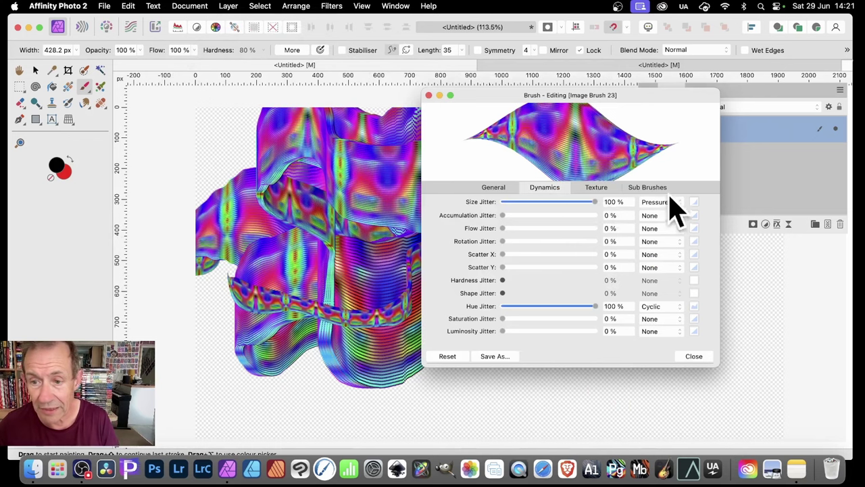
drag(597, 203, 489, 208)
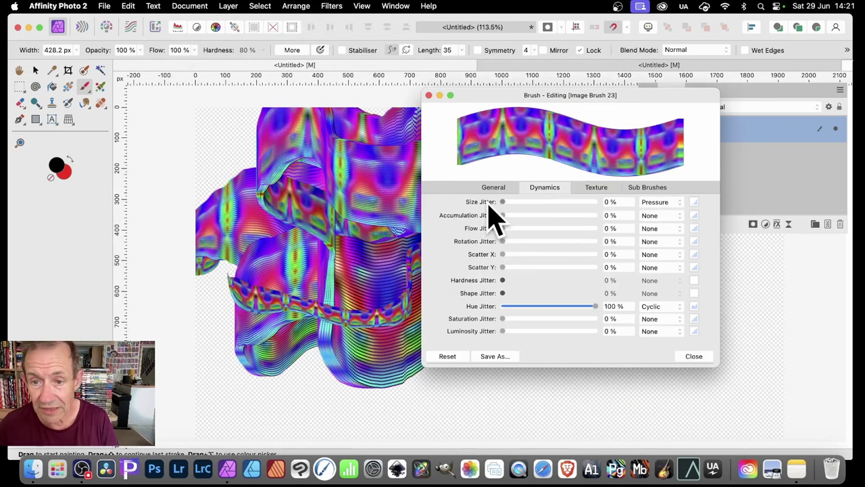
click(678, 202)
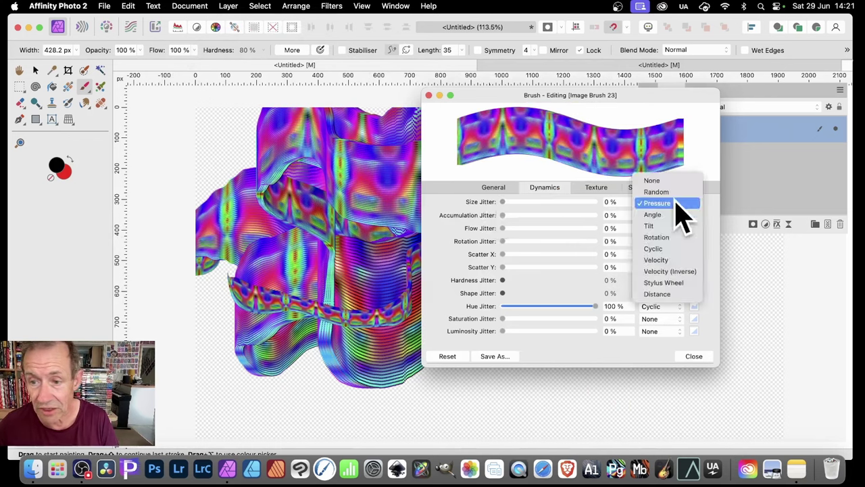
click(667, 181)
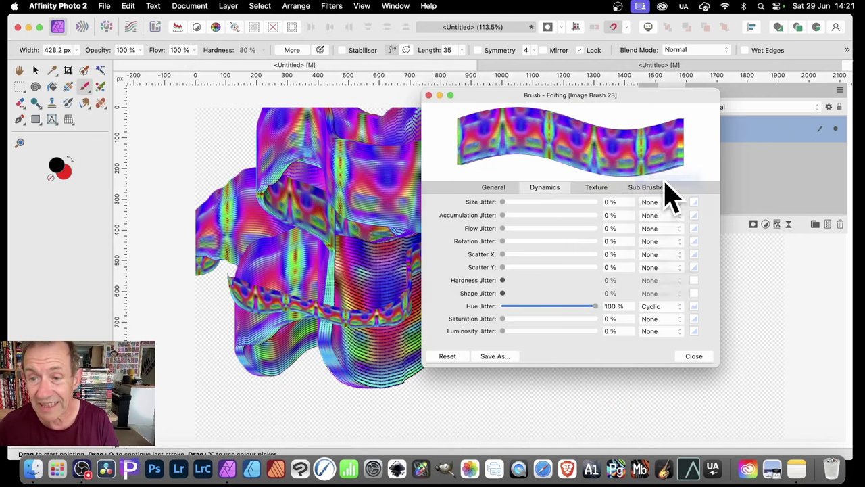
click(694, 356)
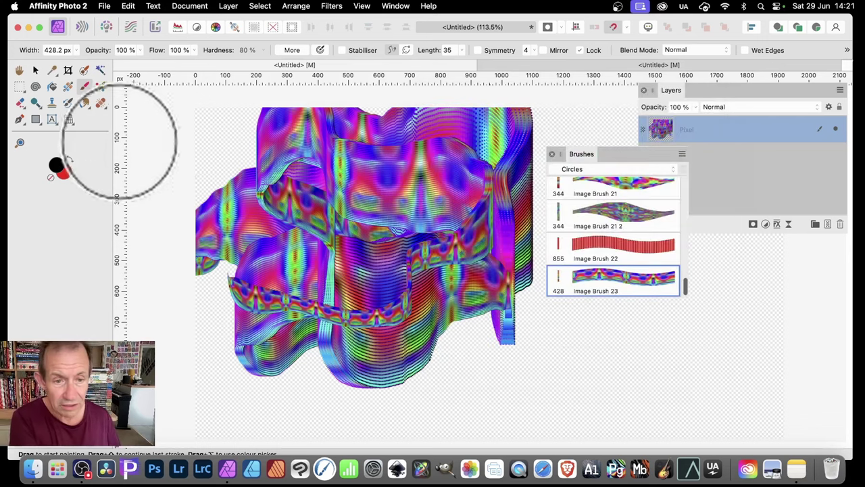
Paint overlapping constant-width ribbon strokes across the canvas with the edited brush, without symmetry
mouse_move(217, 198)
mouse_down()
mouse_move(286, 170)
mouse_move(352, 206)
mouse_move(347, 262)
mouse_move(363, 165)
mouse_move(363, 286)
mouse_move(500, 189)
mouse_move(338, 357)
mouse_move(493, 187)
mouse_move(348, 315)
mouse_move(553, 157)
mouse_move(517, 158)
mouse_move(494, 294)
mouse_move(464, 359)
mouse_move(637, 385)
mouse_move(731, 363)
mouse_move(783, 318)
mouse_move(546, 309)
mouse_move(348, 233)
mouse_up()
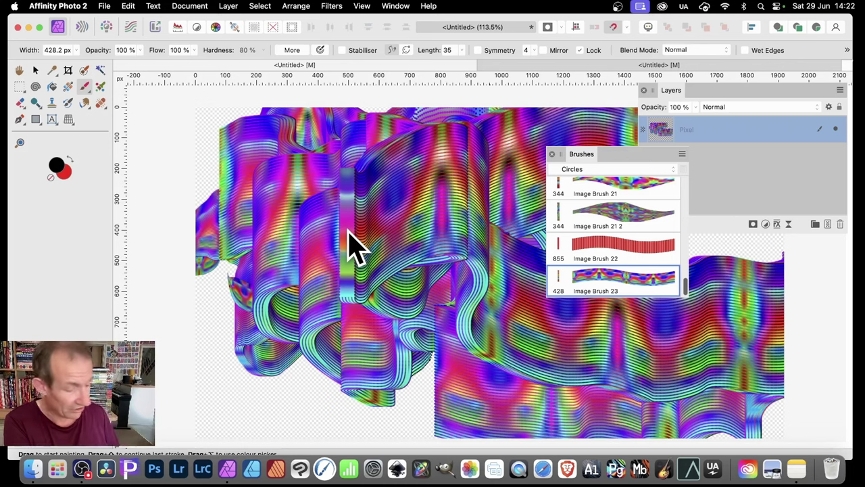
mouse_move(348, 233)
mouse_down()
mouse_move(320, 194)
mouse_move(362, 198)
mouse_move(328, 215)
mouse_move(323, 194)
mouse_move(270, 217)
mouse_move(350, 184)
mouse_move(380, 260)
mouse_move(436, 234)
mouse_move(397, 302)
mouse_move(308, 272)
mouse_move(296, 200)
mouse_move(336, 247)
mouse_move(429, 203)
mouse_move(395, 220)
mouse_move(400, 274)
mouse_up()
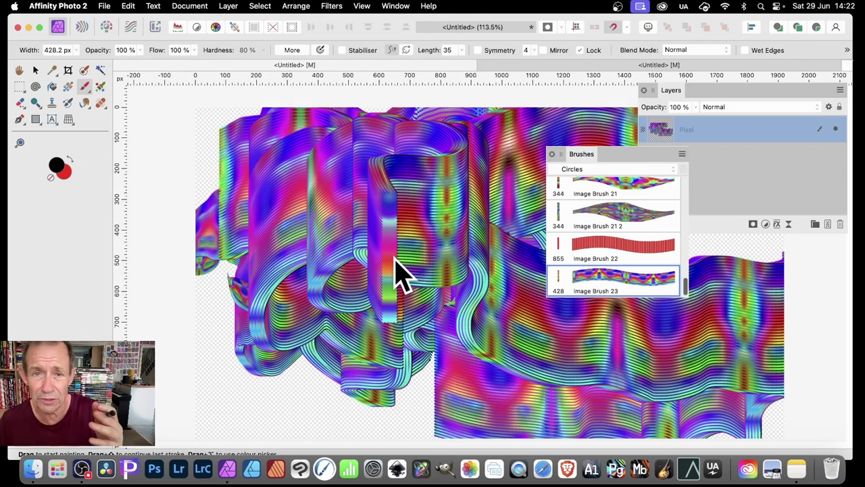
mouse_move(393, 257)
mouse_down()
mouse_move(297, 203)
mouse_move(268, 211)
mouse_move(244, 179)
mouse_move(311, 169)
mouse_move(332, 196)
mouse_move(368, 198)
mouse_move(263, 202)
mouse_move(266, 175)
mouse_move(327, 173)
mouse_move(345, 183)
mouse_up()
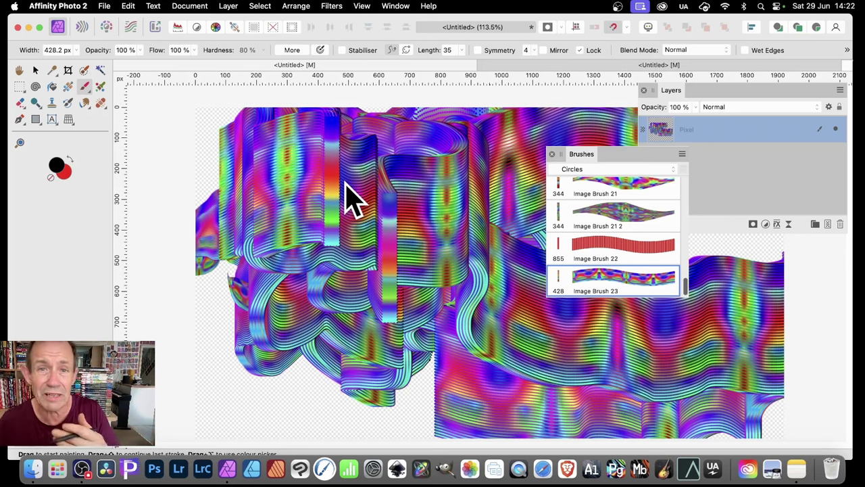
click(414, 224)
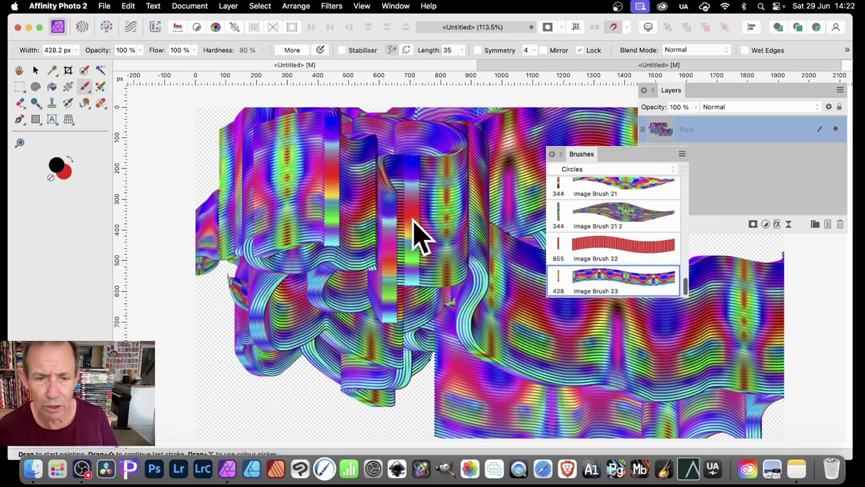
mouse_move(414, 223)
mouse_down()
mouse_move(278, 203)
mouse_move(295, 171)
mouse_move(355, 153)
mouse_move(389, 228)
mouse_move(289, 235)
mouse_move(174, 267)
mouse_move(259, 154)
mouse_move(281, 112)
mouse_up()
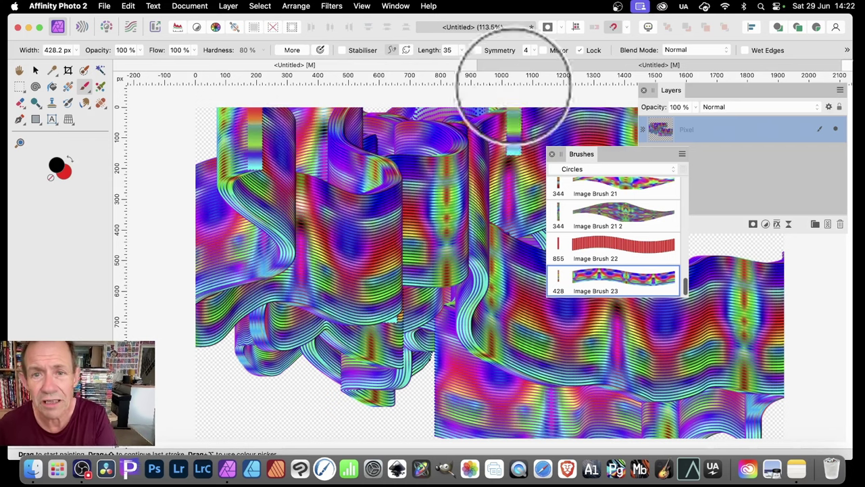
Paint over the canvas with a symmetry of 4 and apply the Mirror distort filter with 2 mirrors
click(479, 50)
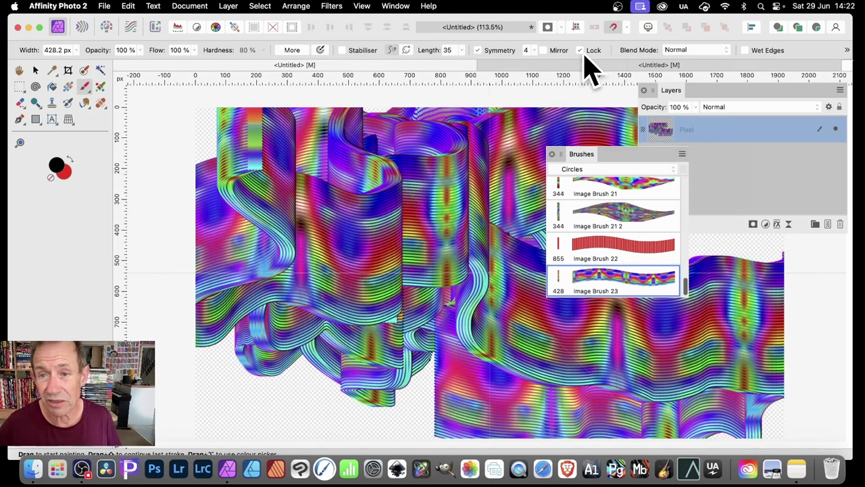
mouse_move(351, 290)
mouse_down()
mouse_move(415, 309)
mouse_move(406, 223)
mouse_move(353, 207)
mouse_move(332, 188)
mouse_move(332, 155)
mouse_move(246, 153)
mouse_move(228, 183)
mouse_move(237, 329)
mouse_move(466, 280)
mouse_move(464, 294)
mouse_move(247, 151)
mouse_move(264, 81)
mouse_up()
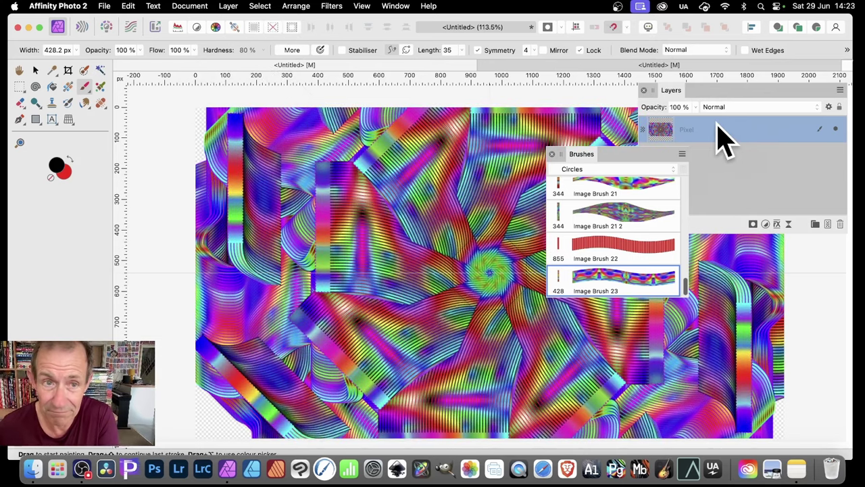
click(331, 6)
mouse_move(332, 67)
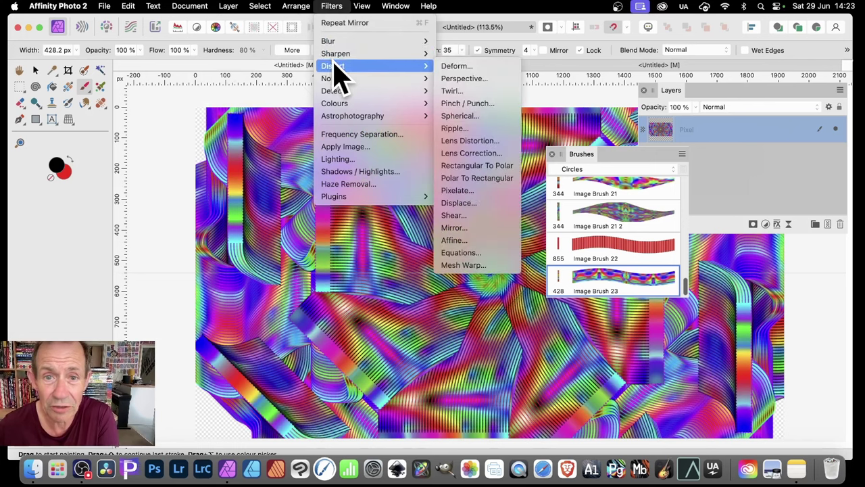
click(481, 228)
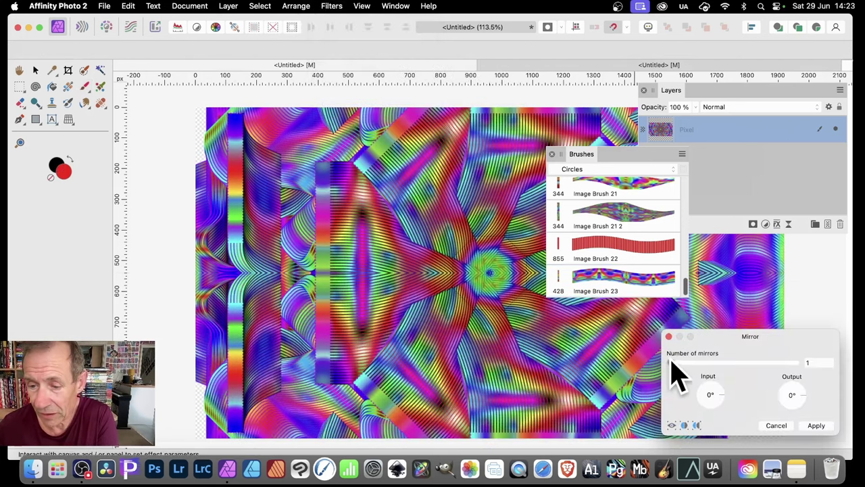
drag(672, 363, 680, 362)
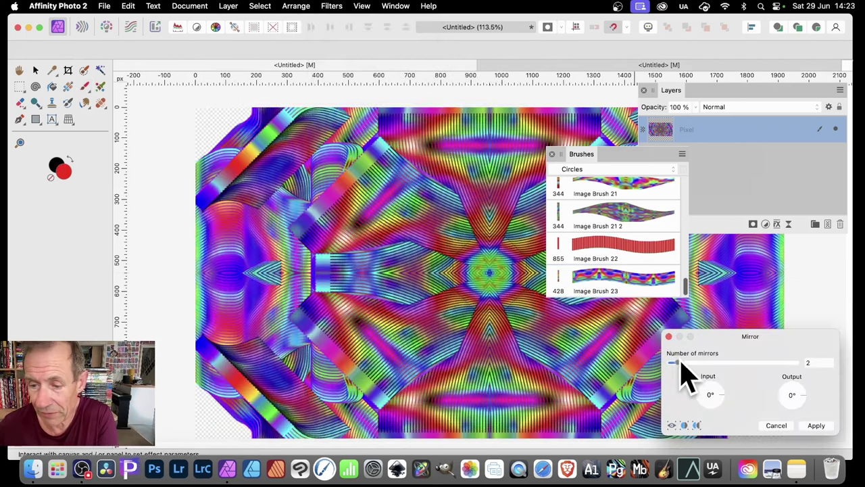
click(816, 426)
key(b)
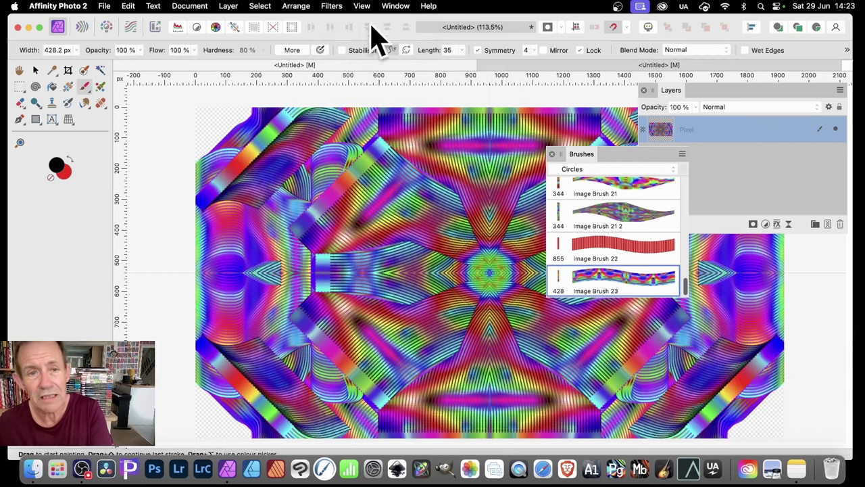
Return to the five gradient strips and set the dotted stroke of the green-to-blue strip to 17 pt
key(super+z)
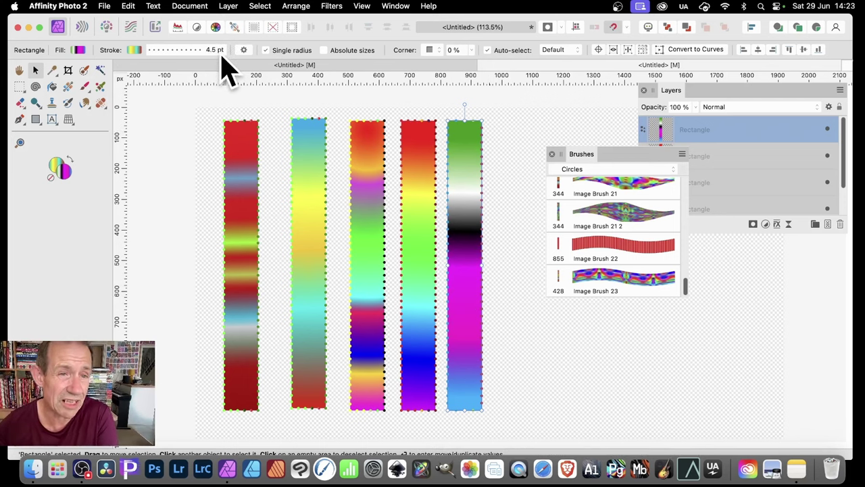
click(179, 49)
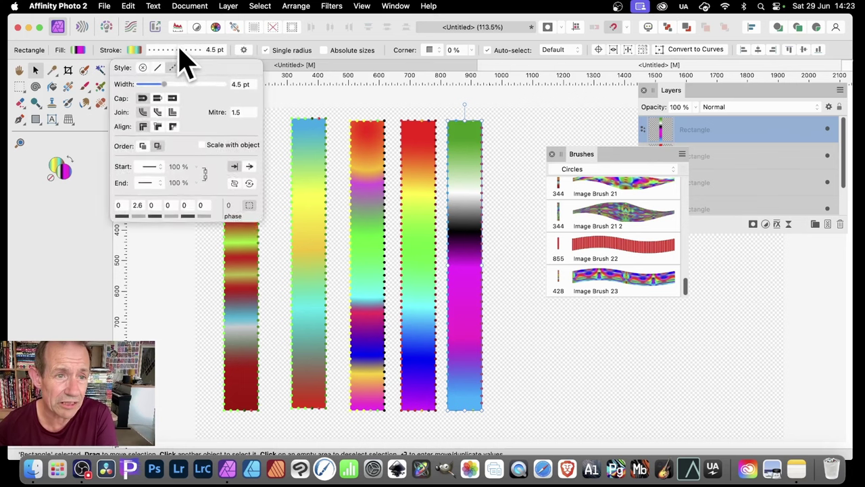
drag(157, 84, 186, 90)
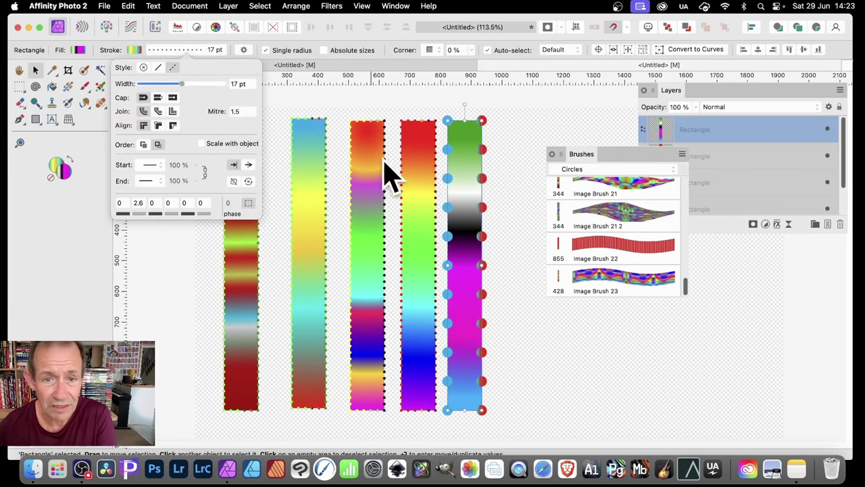
Thicken the dotted stroke of the red-to-purple rainbow strip so its dots become large circles
click(414, 161)
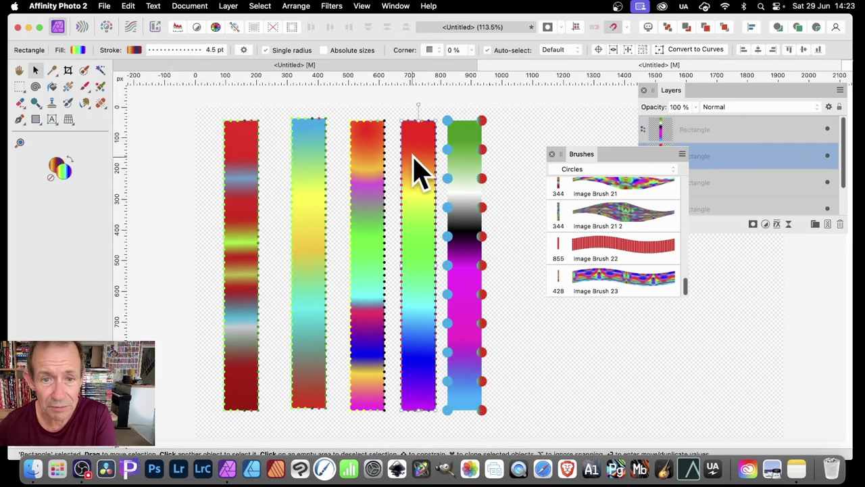
click(180, 50)
drag(174, 86, 195, 91)
Set the middle strip's stroke width to 10 pt and its first dash length to 0.9
click(369, 186)
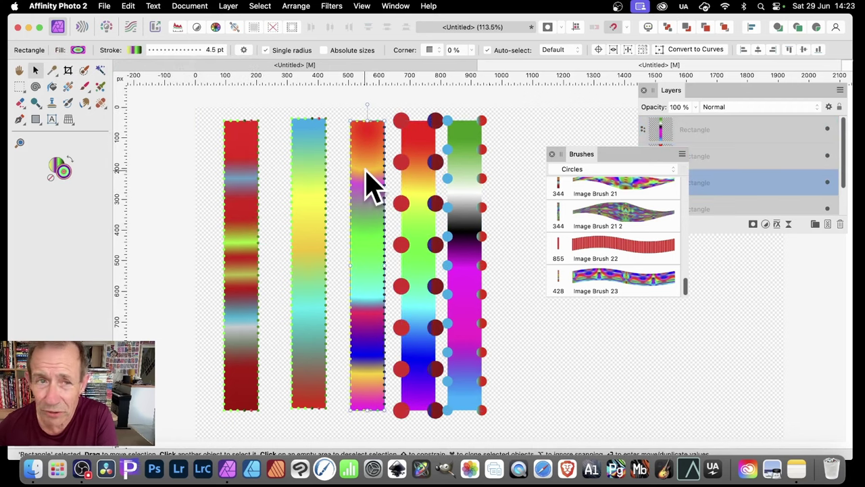
click(198, 49)
drag(170, 84, 180, 93)
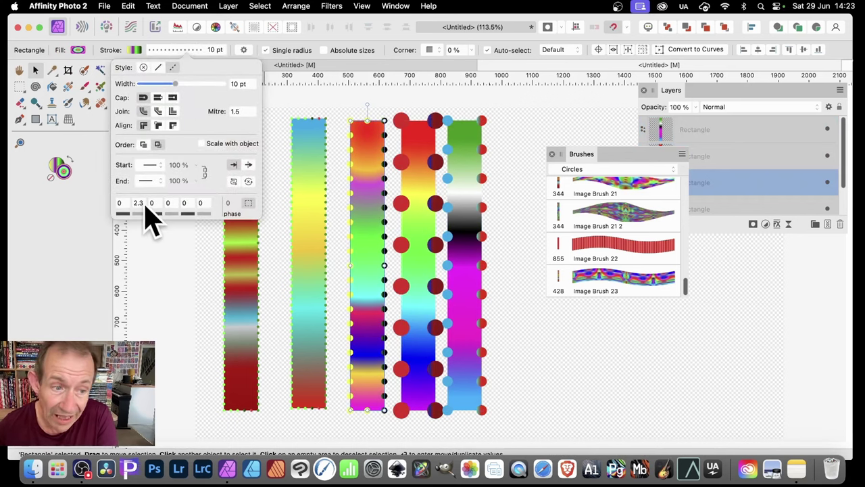
drag(121, 215, 134, 217)
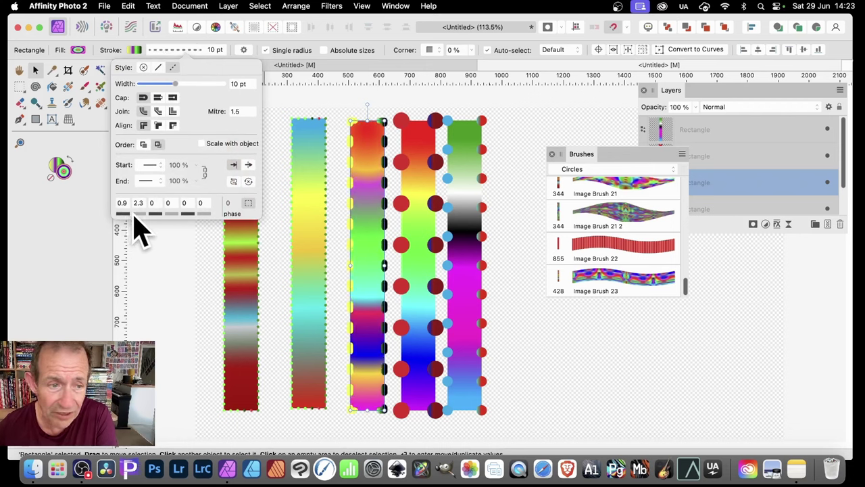
Set the blue-and-yellow strip's stroke width to 14 pt and its second dash length to 1.1
click(316, 215)
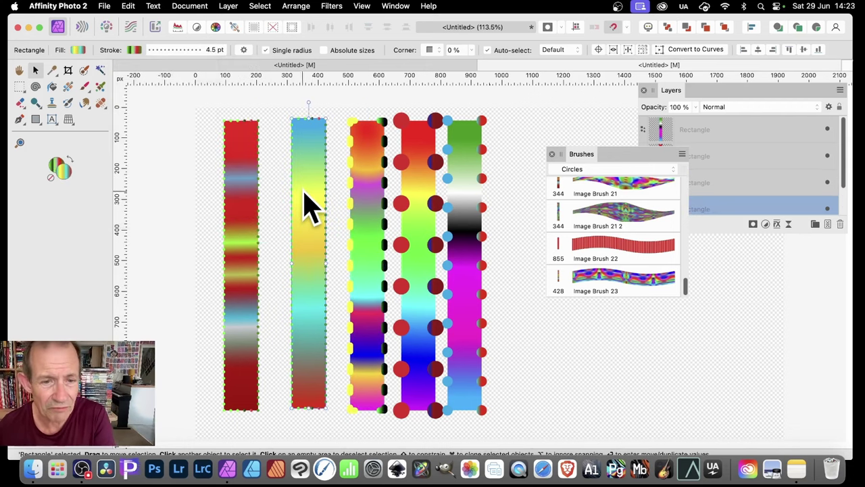
click(176, 50)
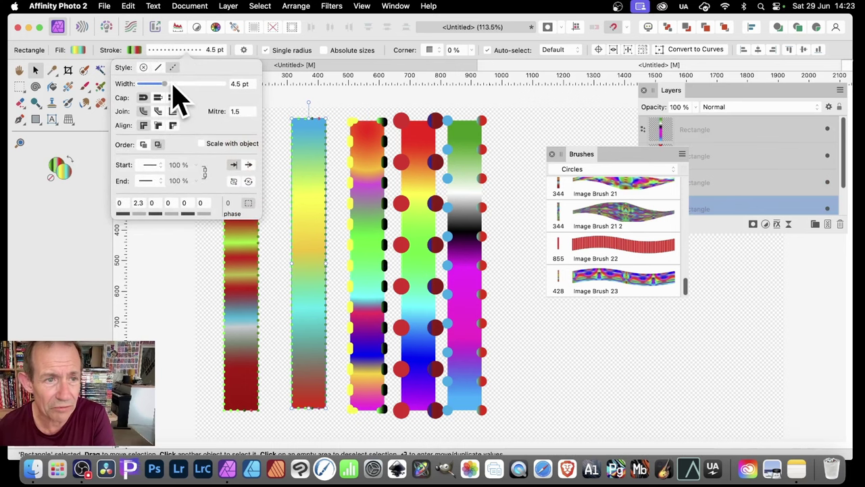
drag(170, 84, 179, 83)
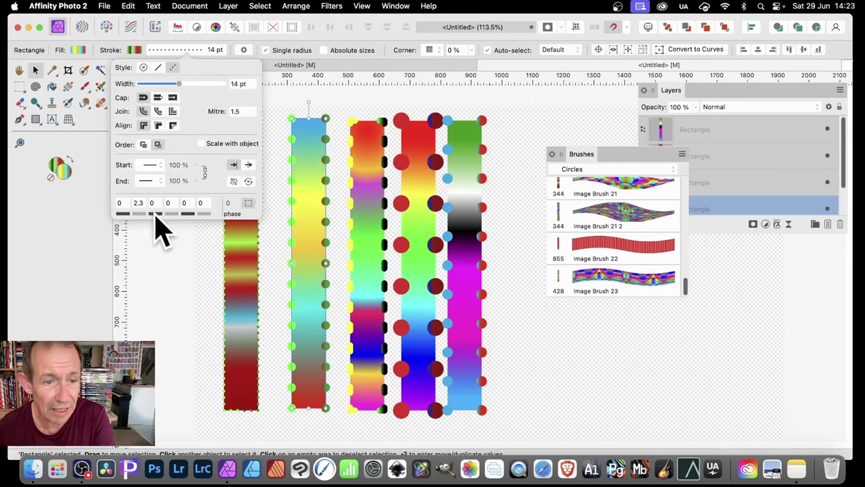
drag(156, 215, 171, 217)
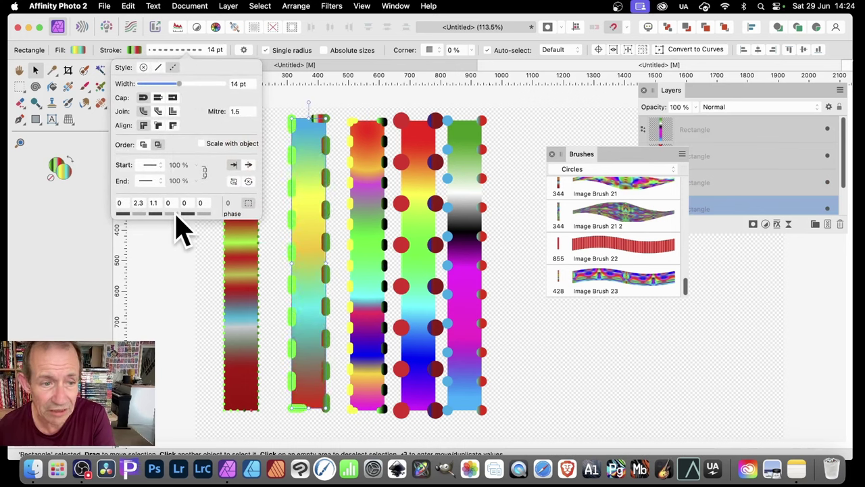
Select all five strips and add an Outer Shadow with radius 3.6 px, offset 16.1 px and intensity 46 %
click(234, 274)
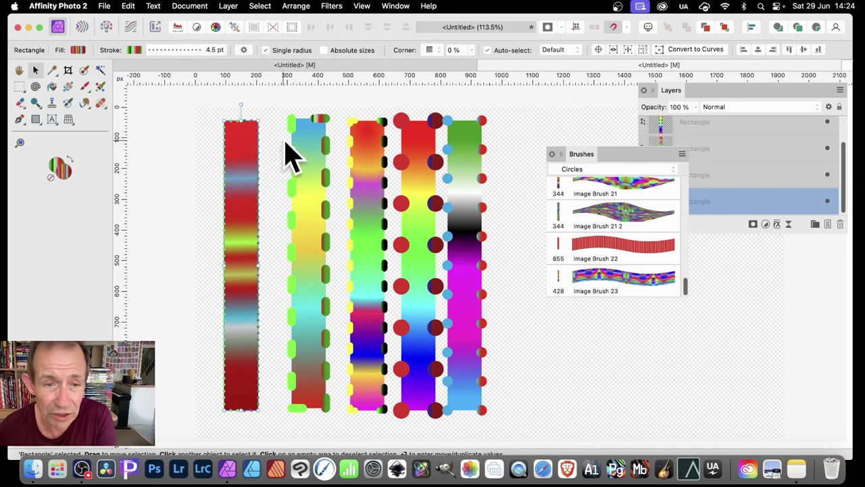
click(314, 144)
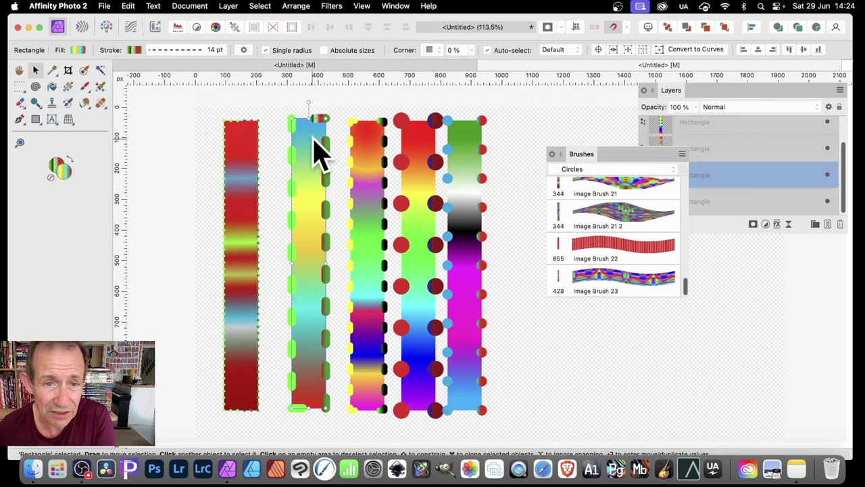
drag(206, 94, 562, 443)
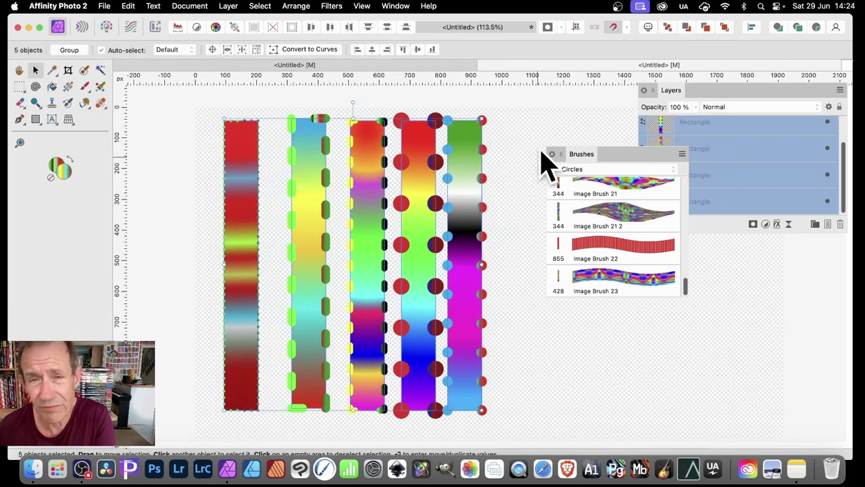
click(780, 227)
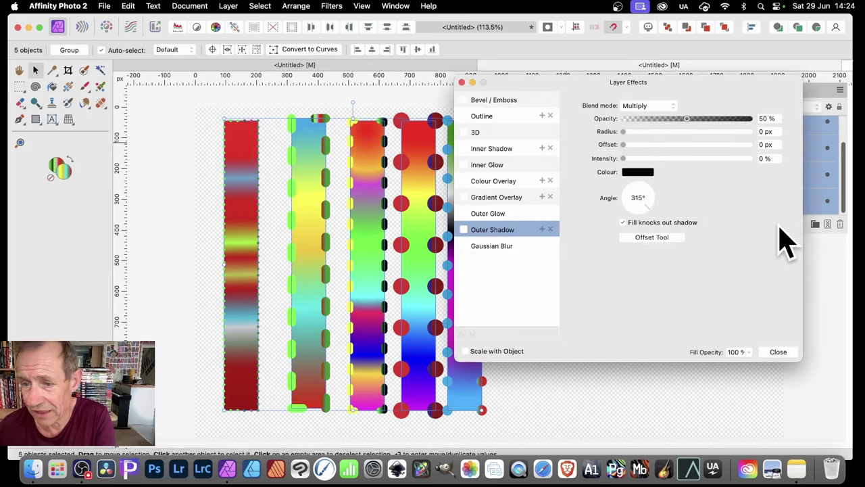
click(465, 229)
drag(639, 131, 681, 159)
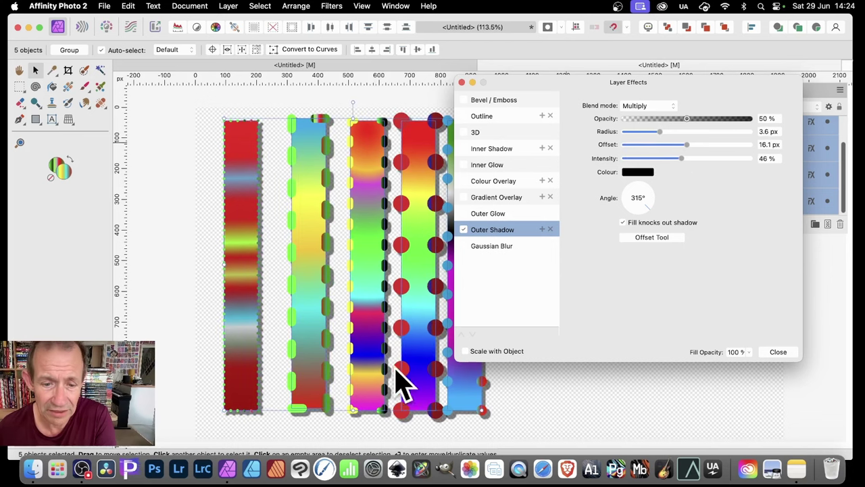
Add a 3D effect with a radius of 17.8 px to all five strips
click(468, 133)
drag(667, 106, 691, 107)
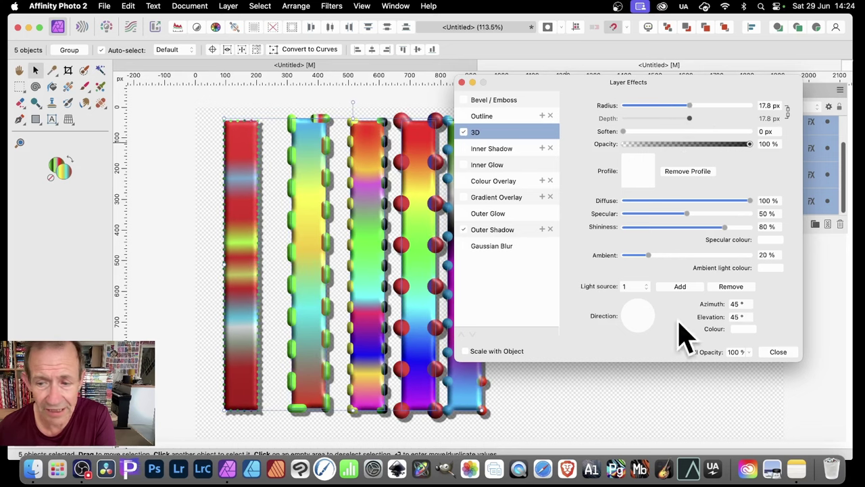
click(778, 352)
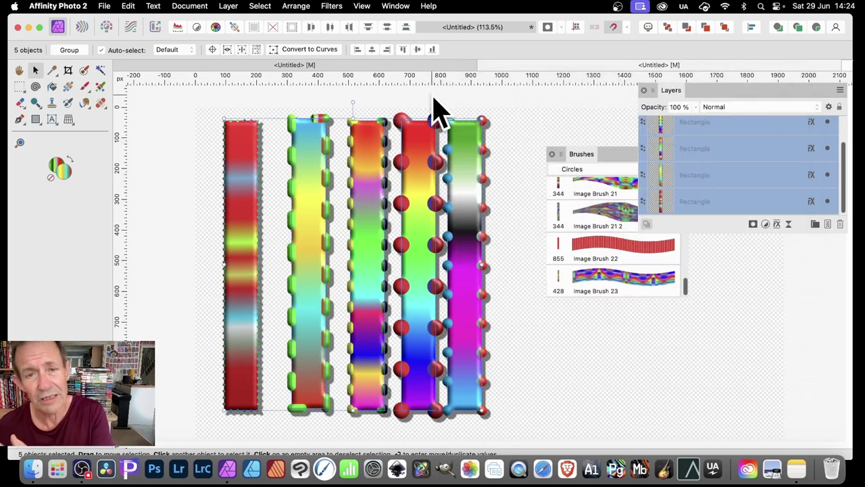
Nudge the red multicoloured strip up toward its neighbour and export it alone as a PNG named 20 on the Desktop
click(517, 125)
click(247, 164)
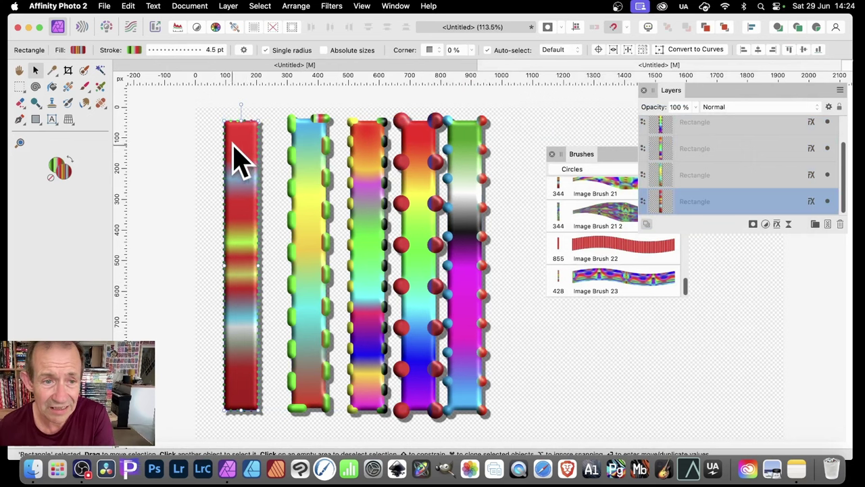
drag(235, 158, 258, 146)
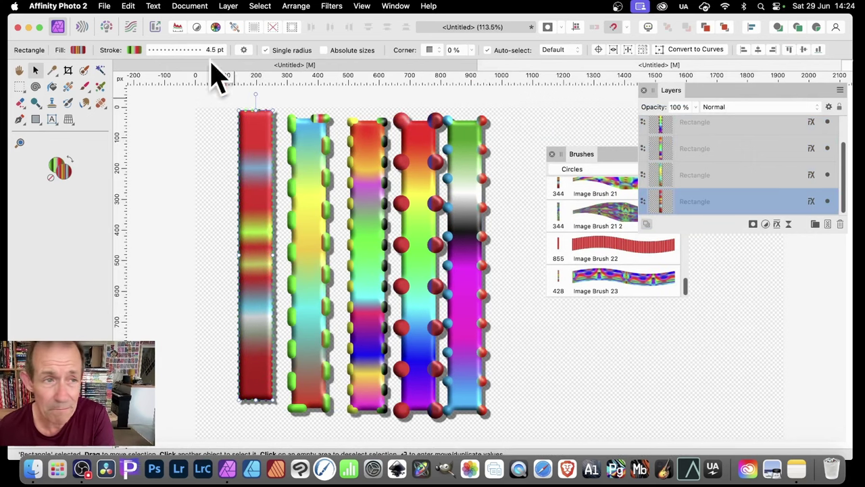
click(109, 8)
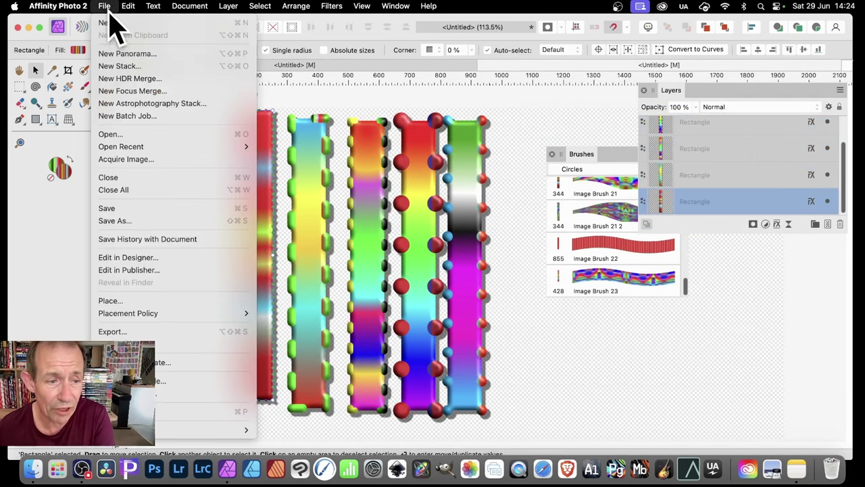
click(139, 332)
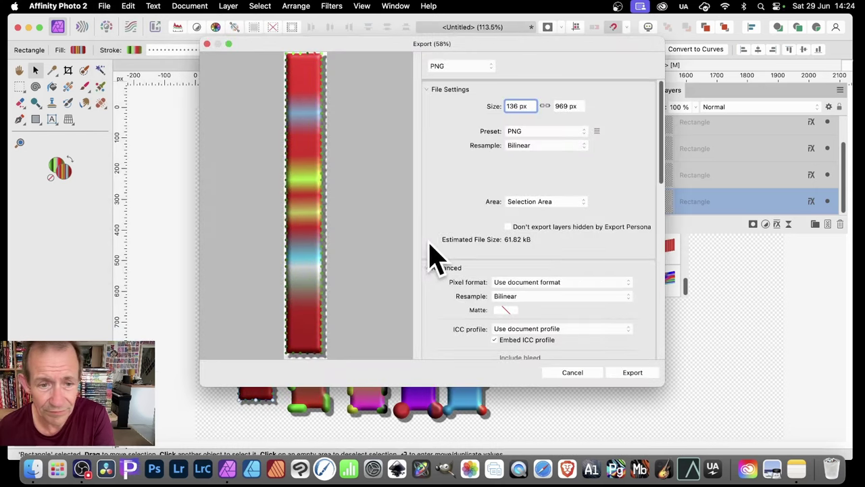
click(628, 373)
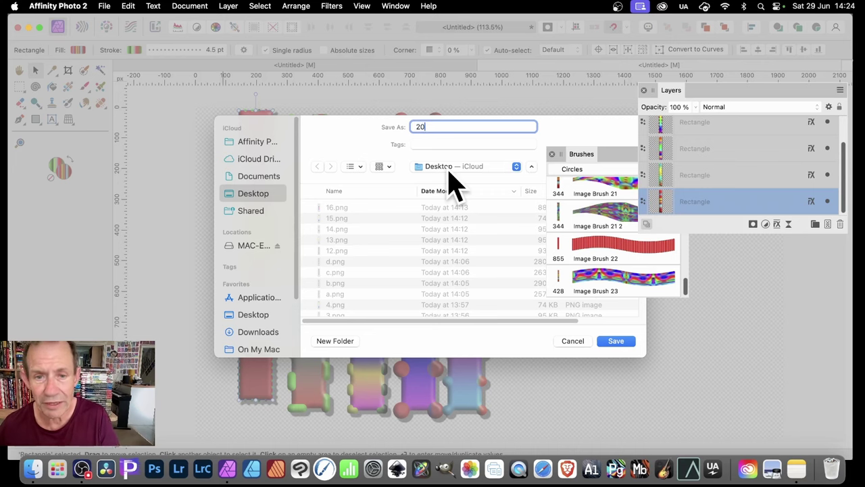
click(617, 341)
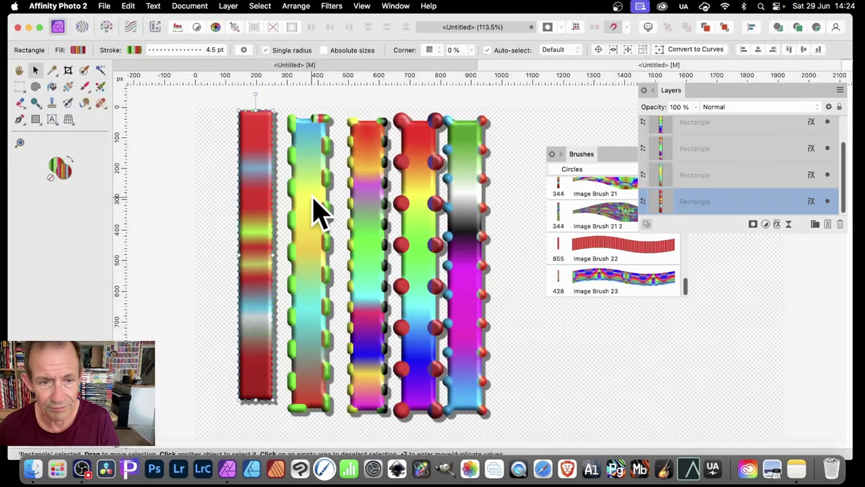
Delete all the strips from the canvas and duplicate Image Brush 23
key(super+a)
key(Delete)
click(608, 284)
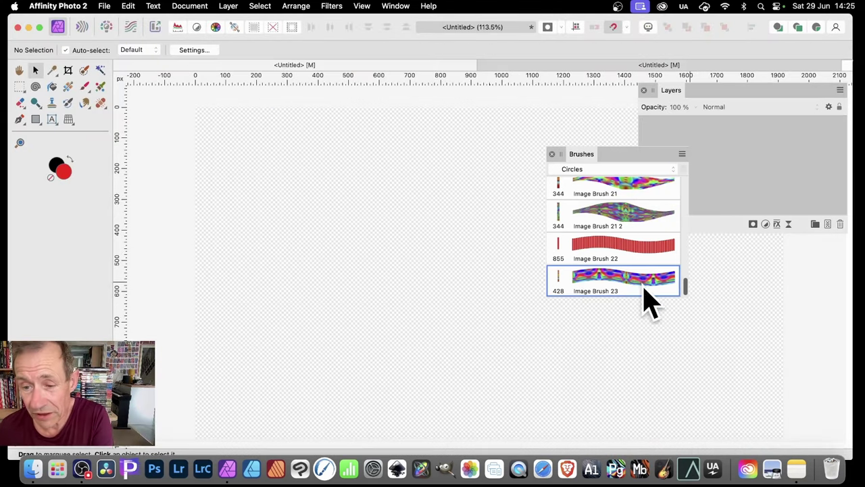
right_click(645, 279)
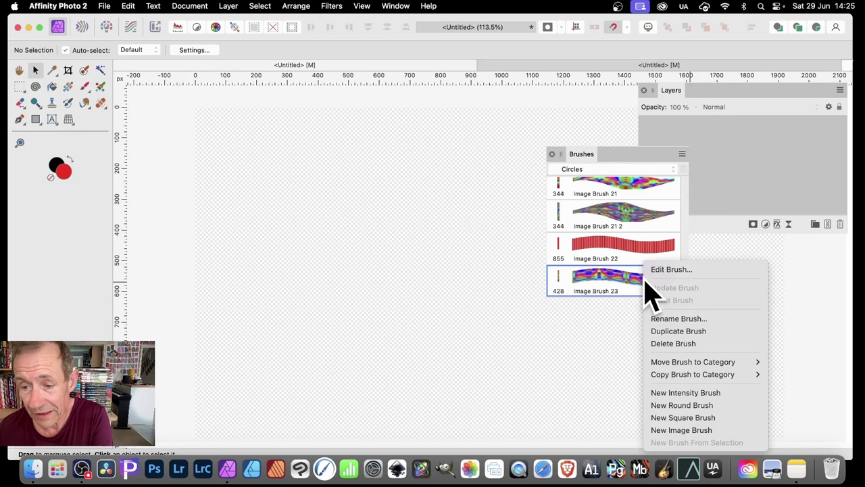
click(664, 332)
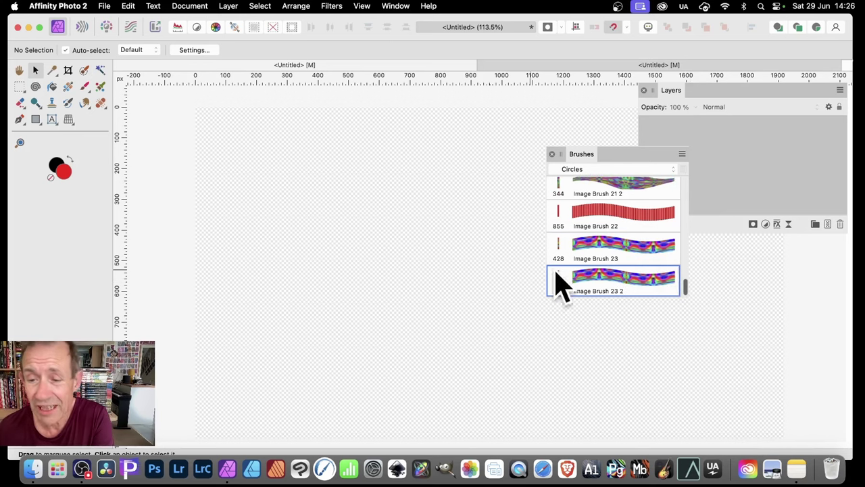
Open Image Brush 23 2 for editing and remove every brush nozzle except the first one
double_click(619, 280)
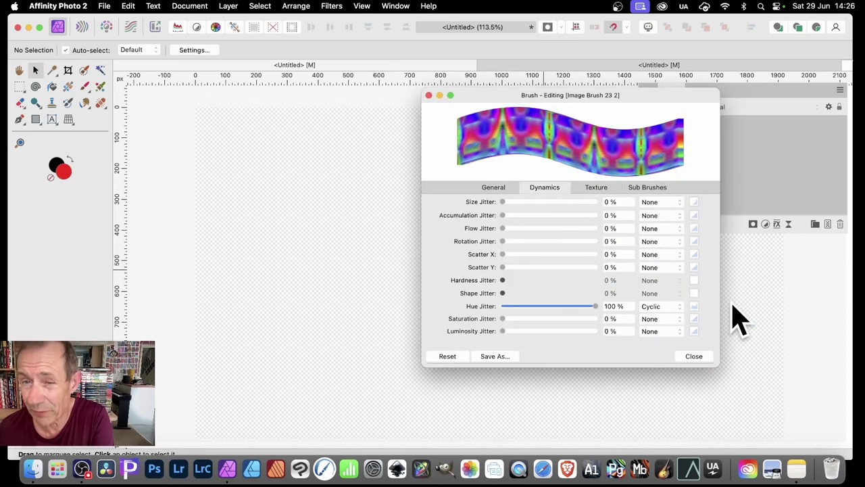
click(595, 189)
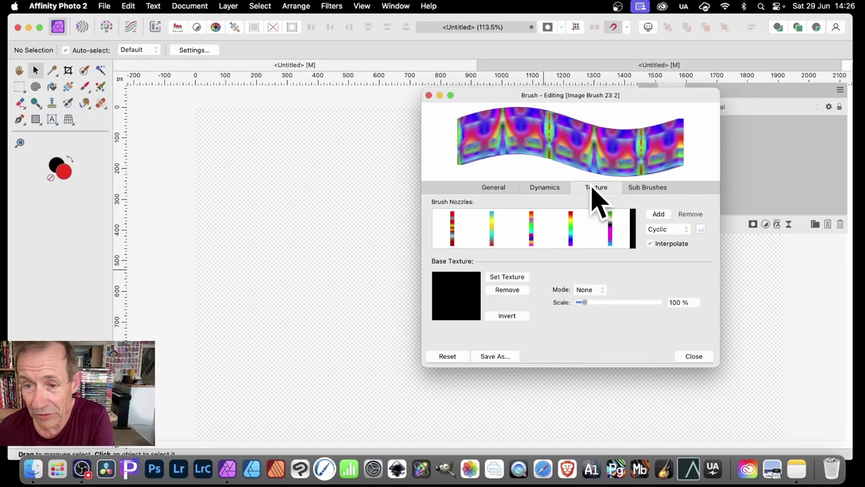
click(608, 234)
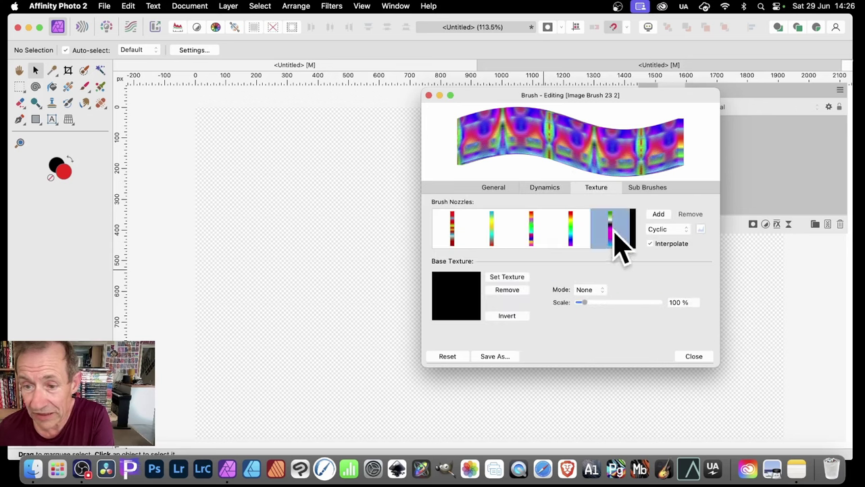
click(690, 213)
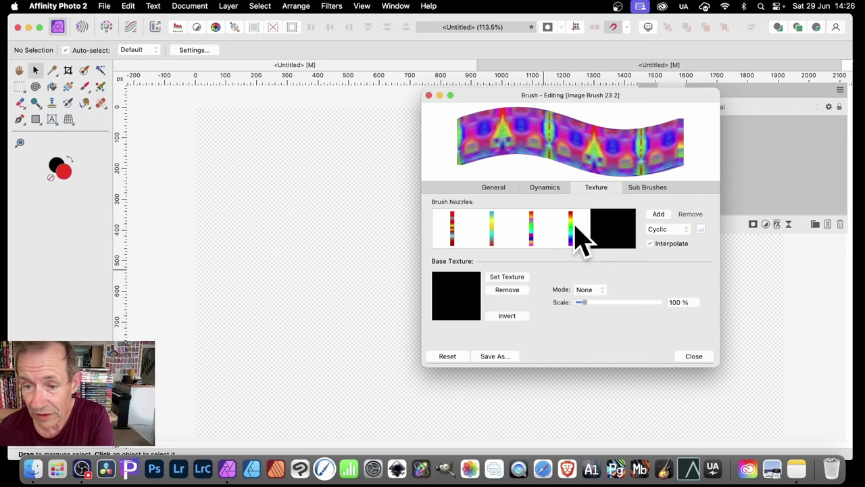
click(573, 231)
click(690, 214)
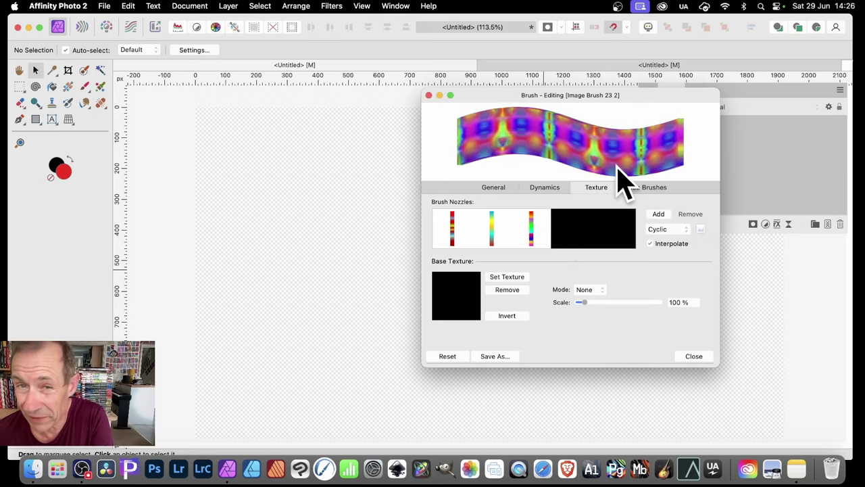
click(535, 234)
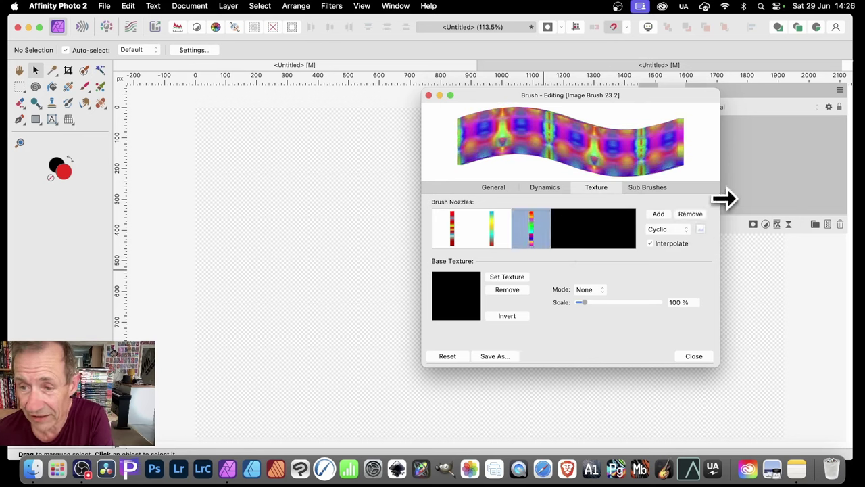
click(690, 215)
click(501, 222)
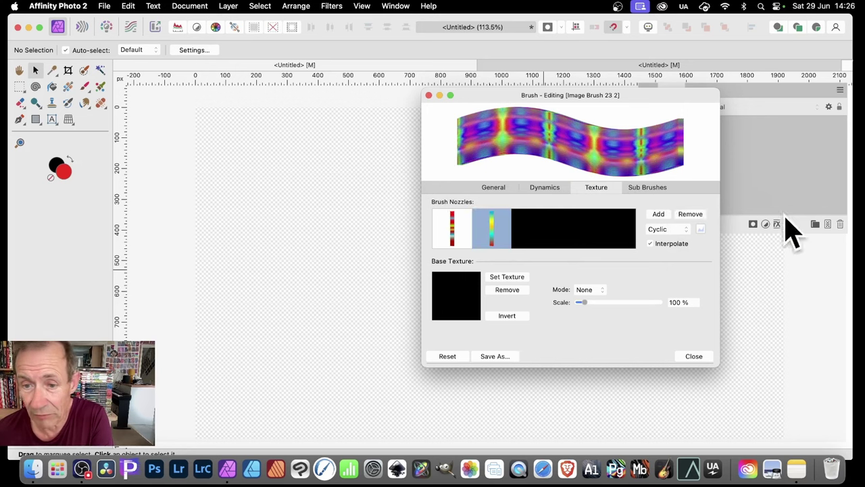
click(690, 215)
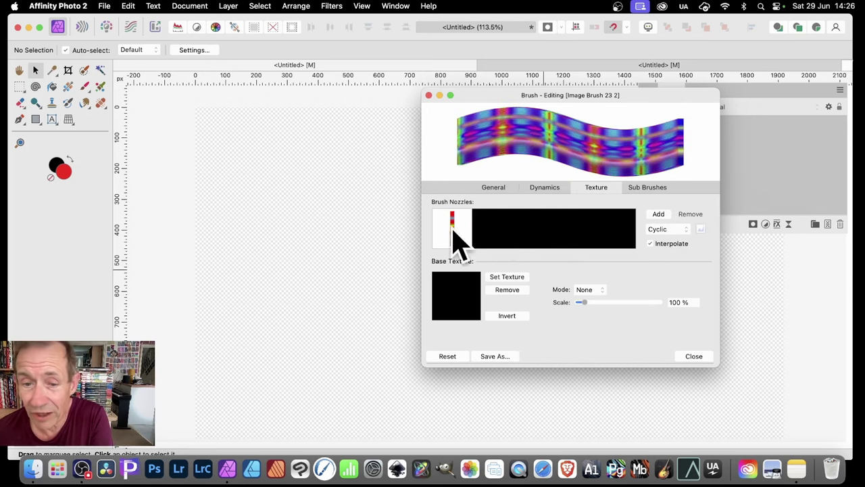
Add the exported strips 20.png to 24.png as brush nozzles and remove the remaining original nozzle
click(660, 215)
click(480, 208)
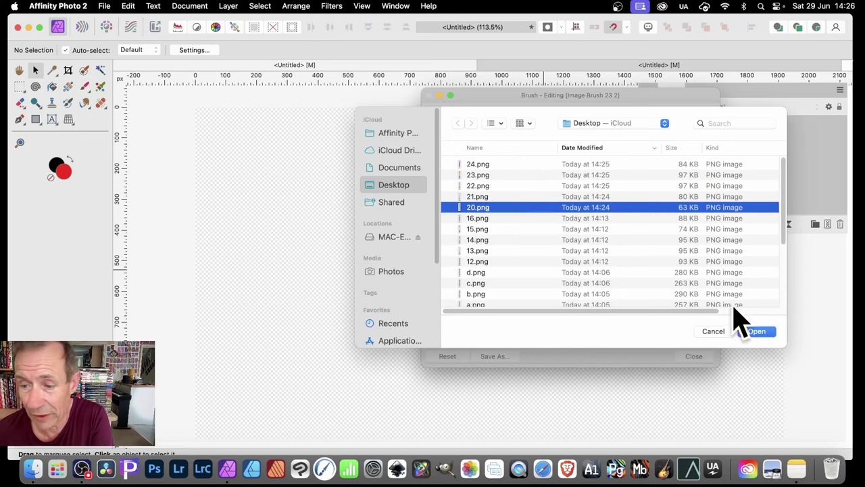
click(759, 333)
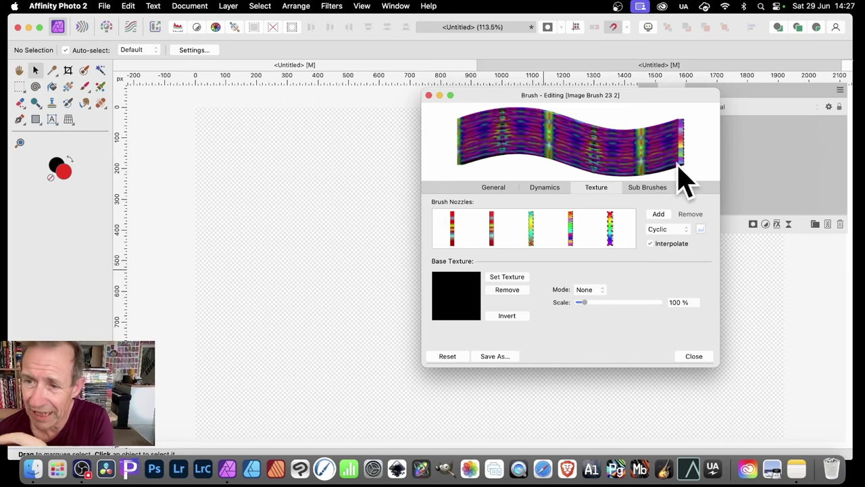
click(451, 232)
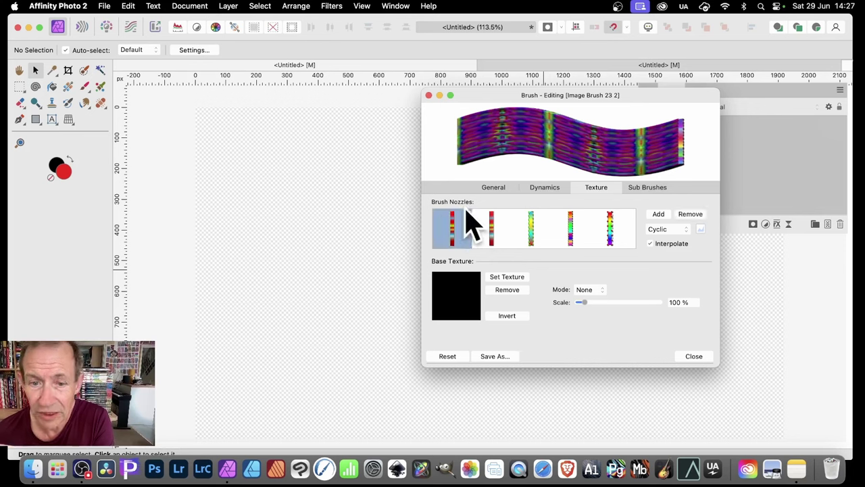
click(691, 215)
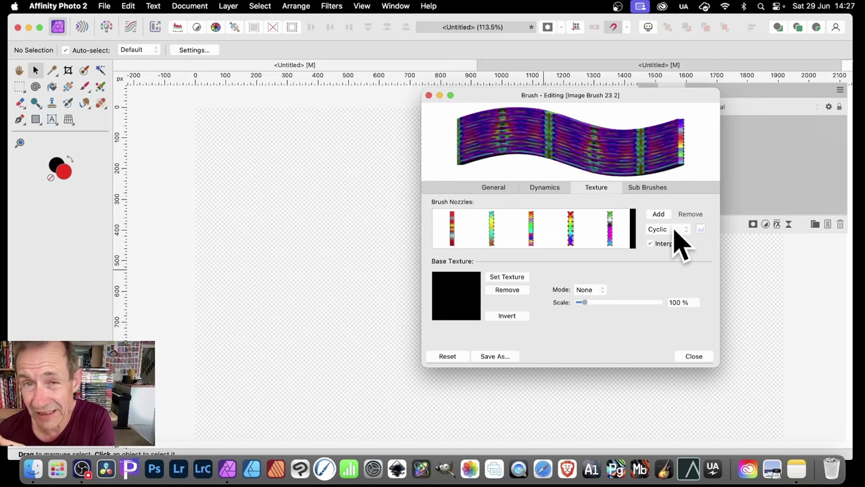
Raise the first peak of the Cyclic nozzle curve almost to the top of the graph
click(700, 230)
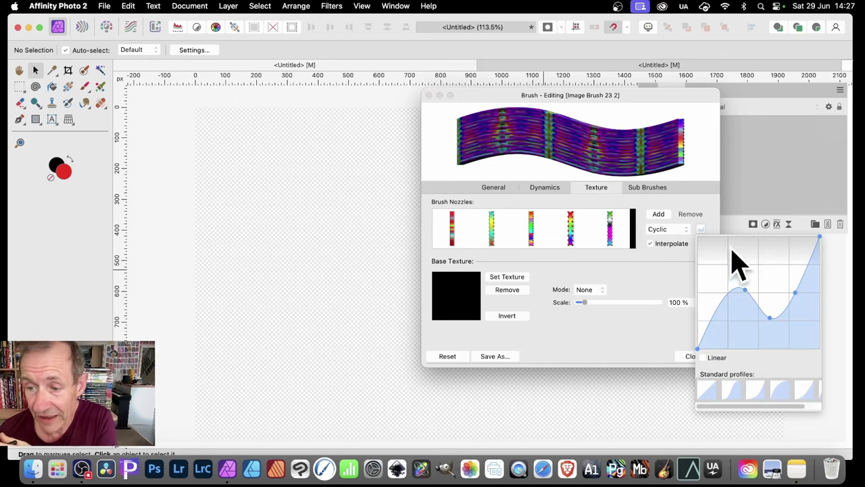
drag(746, 301, 727, 247)
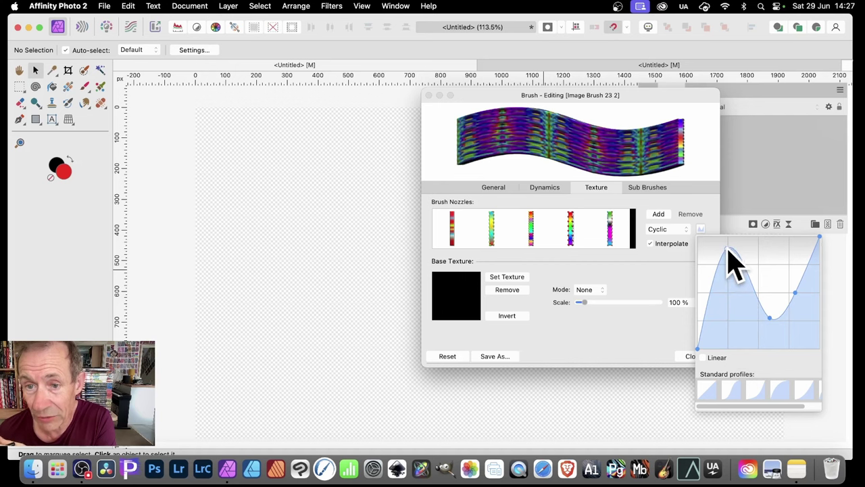
click(655, 280)
Add a low point between the two middle points of the Hue Jitter curve and finish editing the brush
click(503, 189)
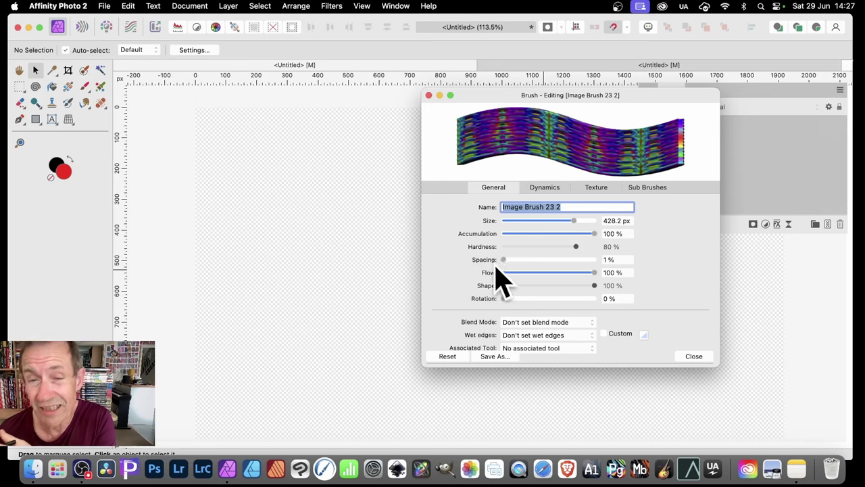
click(545, 189)
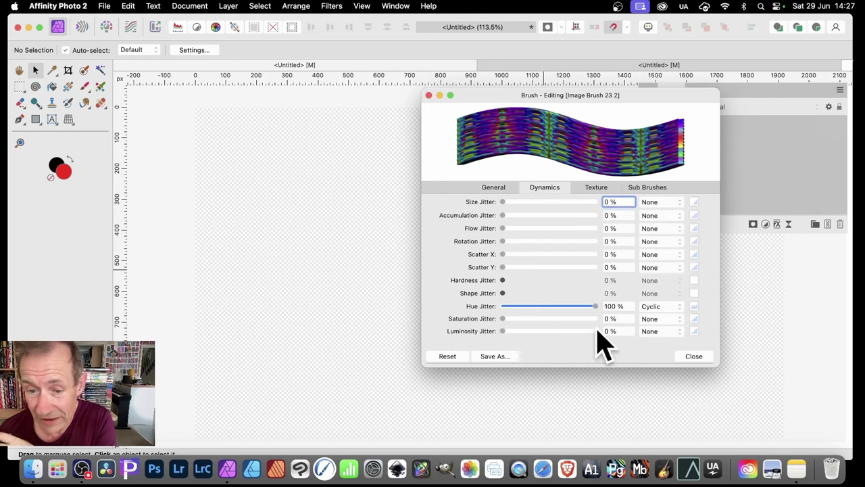
click(694, 307)
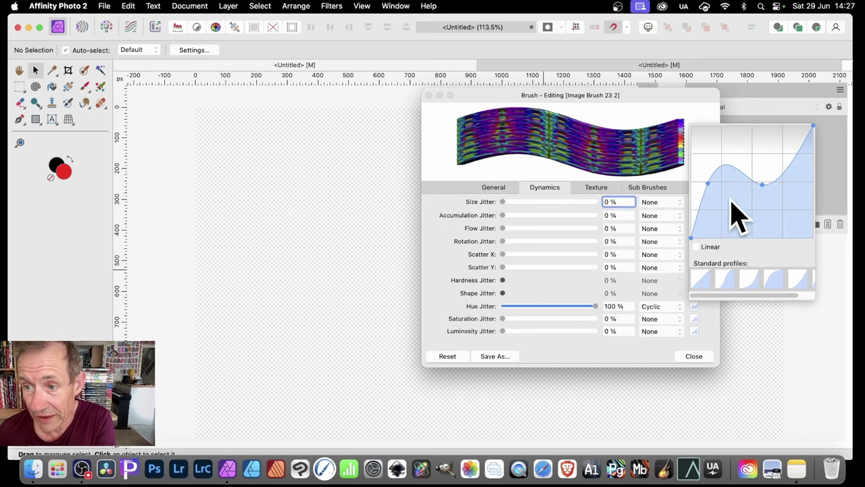
drag(732, 204, 730, 215)
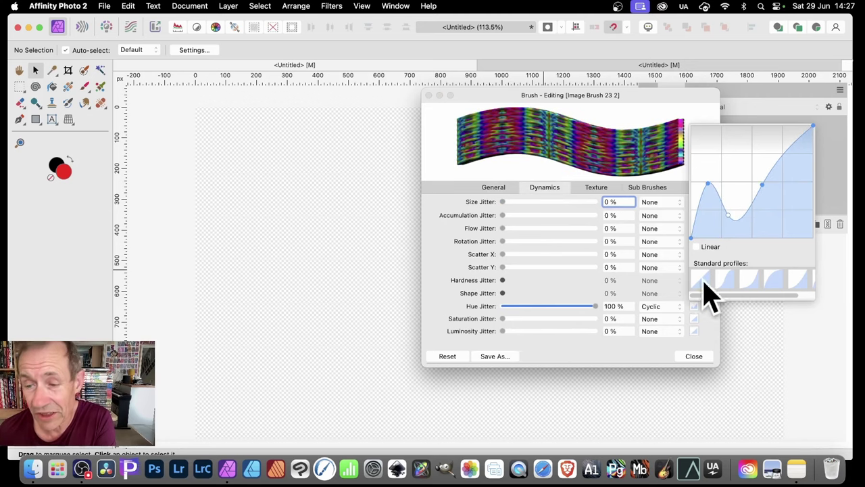
click(707, 353)
click(707, 353)
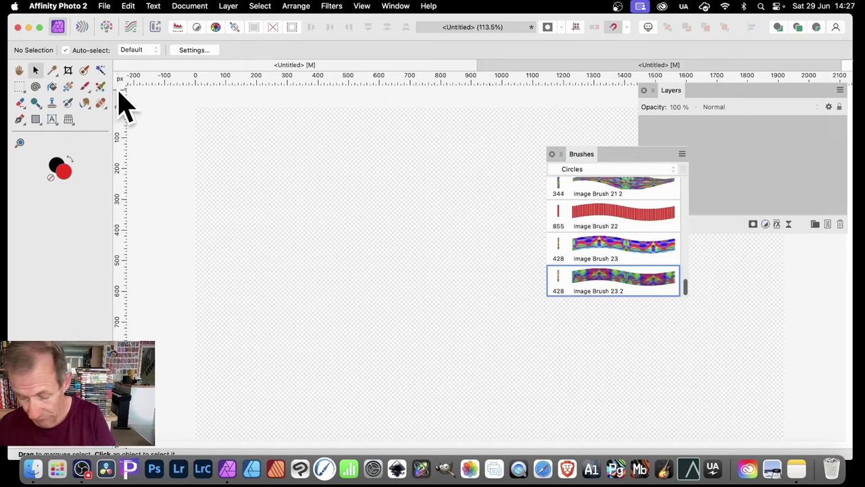
Paint broad overlapping winding strokes over the canvas with Image Brush 23 2
key(b)
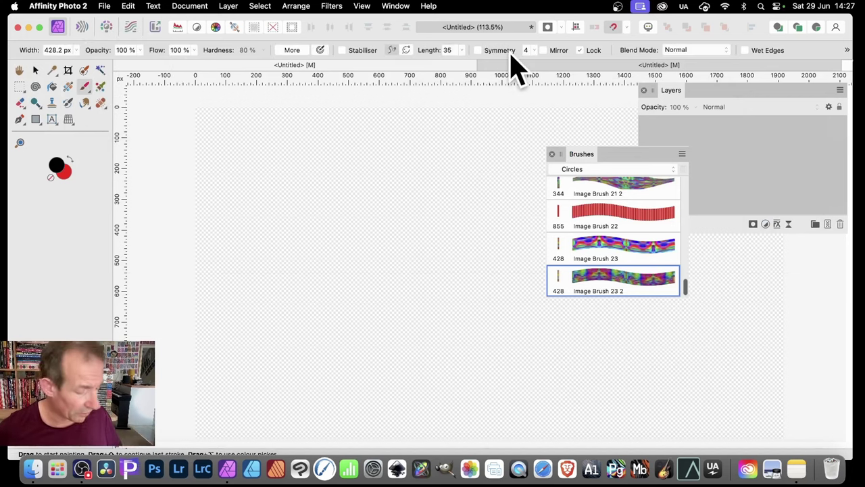
mouse_move(276, 201)
mouse_down()
mouse_move(301, 192)
mouse_move(334, 196)
mouse_move(345, 223)
mouse_move(371, 245)
mouse_move(391, 207)
mouse_move(418, 196)
mouse_move(427, 266)
mouse_move(359, 306)
mouse_move(318, 274)
mouse_move(399, 209)
mouse_move(443, 215)
mouse_move(479, 182)
mouse_move(462, 211)
mouse_move(442, 292)
mouse_move(417, 232)
mouse_move(419, 177)
mouse_move(338, 159)
mouse_move(342, 142)
mouse_move(314, 236)
mouse_move(270, 220)
mouse_move(281, 206)
mouse_move(408, 199)
mouse_move(482, 168)
mouse_move(518, 177)
mouse_move(516, 198)
mouse_move(448, 280)
mouse_move(442, 190)
mouse_move(353, 233)
mouse_move(337, 152)
mouse_move(318, 213)
mouse_move(322, 144)
mouse_move(309, 192)
mouse_move(404, 190)
mouse_move(347, 229)
mouse_move(300, 294)
mouse_move(431, 297)
mouse_move(440, 290)
mouse_move(417, 254)
mouse_up()
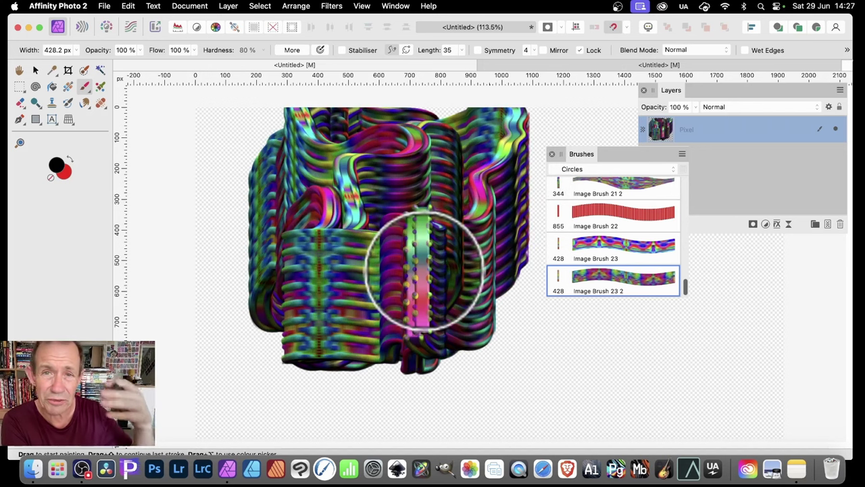
mouse_move(289, 145)
mouse_down()
mouse_move(268, 197)
mouse_move(305, 237)
mouse_move(315, 225)
mouse_move(350, 228)
mouse_move(384, 197)
mouse_move(391, 229)
mouse_move(414, 215)
mouse_move(423, 245)
mouse_move(459, 259)
mouse_move(484, 295)
mouse_up()
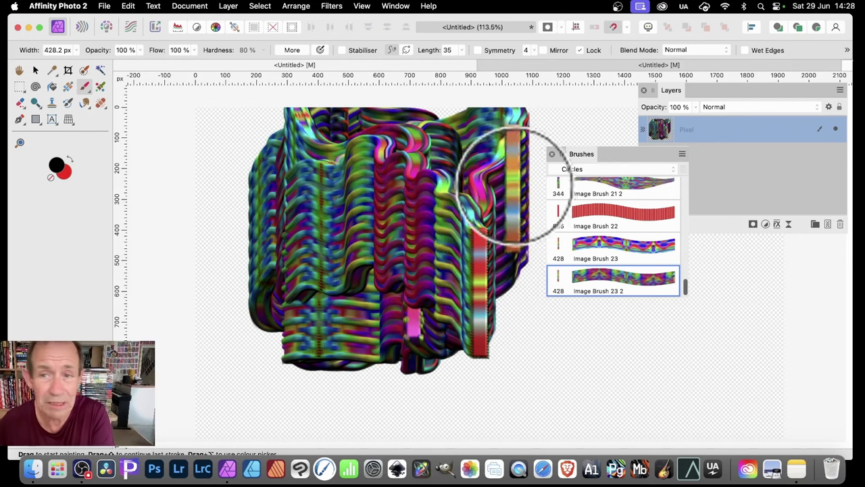
Set the paint brush's blend mode to Lighten
click(684, 59)
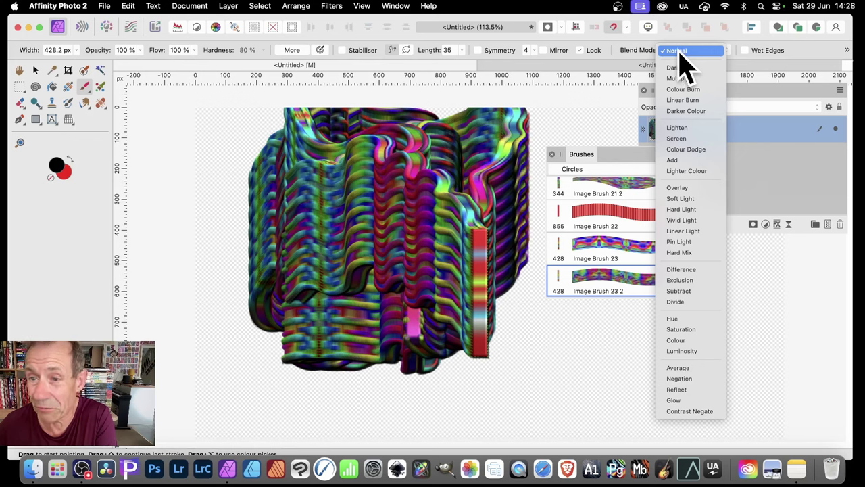
click(683, 129)
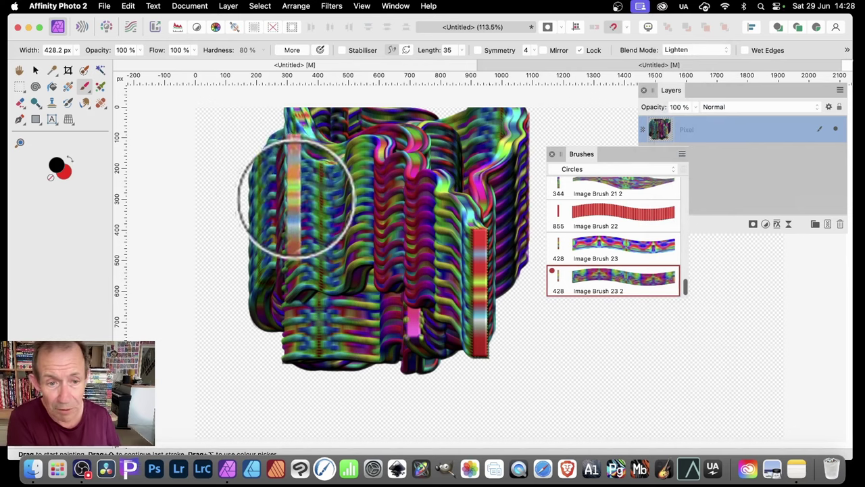
Paint overlapping winding strokes across the artwork in Lighten mode, and move and shrink the painted layer
mouse_move(373, 215)
mouse_down()
mouse_move(403, 223)
mouse_move(450, 274)
mouse_move(436, 294)
mouse_move(384, 277)
mouse_move(426, 292)
mouse_move(347, 292)
mouse_move(307, 302)
mouse_move(282, 276)
mouse_move(310, 250)
mouse_move(282, 250)
mouse_move(279, 208)
mouse_move(258, 178)
mouse_move(326, 160)
mouse_move(351, 169)
mouse_move(388, 158)
mouse_move(419, 172)
mouse_move(447, 159)
mouse_move(459, 167)
mouse_move(395, 192)
mouse_move(424, 167)
mouse_move(480, 158)
mouse_move(497, 166)
mouse_move(496, 197)
mouse_move(428, 220)
mouse_move(502, 249)
mouse_move(379, 254)
mouse_move(457, 325)
mouse_move(530, 339)
mouse_move(515, 278)
mouse_move(542, 280)
mouse_move(407, 272)
mouse_move(312, 294)
mouse_move(231, 282)
mouse_move(307, 231)
mouse_move(273, 228)
mouse_move(261, 197)
mouse_move(254, 144)
mouse_move(280, 173)
mouse_move(266, 138)
mouse_move(274, 109)
mouse_move(279, 216)
mouse_up()
click(35, 70)
drag(221, 138, 309, 219)
drag(512, 367, 444, 319)
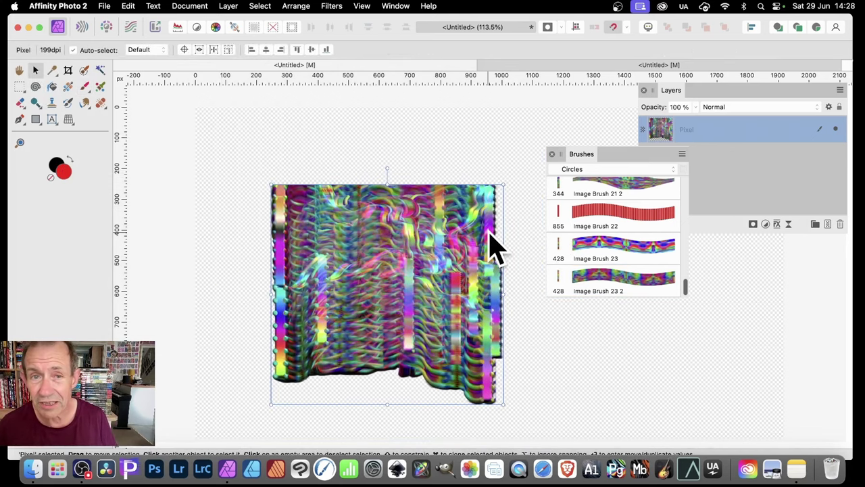
Apply a Mirror distortion with 2 mirrors to the layer, shifting its centre up and to the right
click(336, 6)
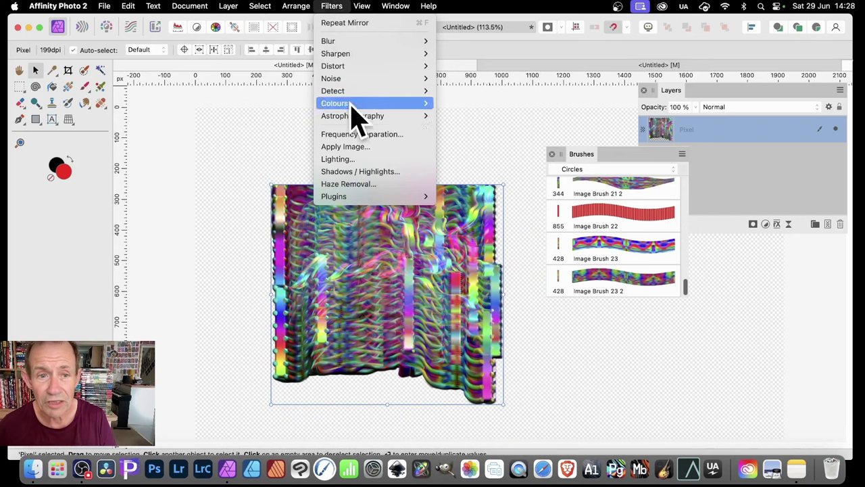
mouse_move(354, 65)
click(454, 228)
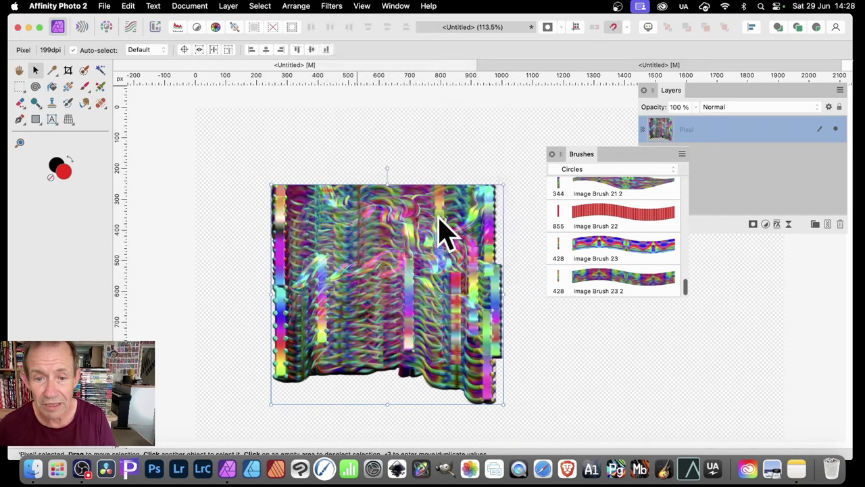
click(676, 363)
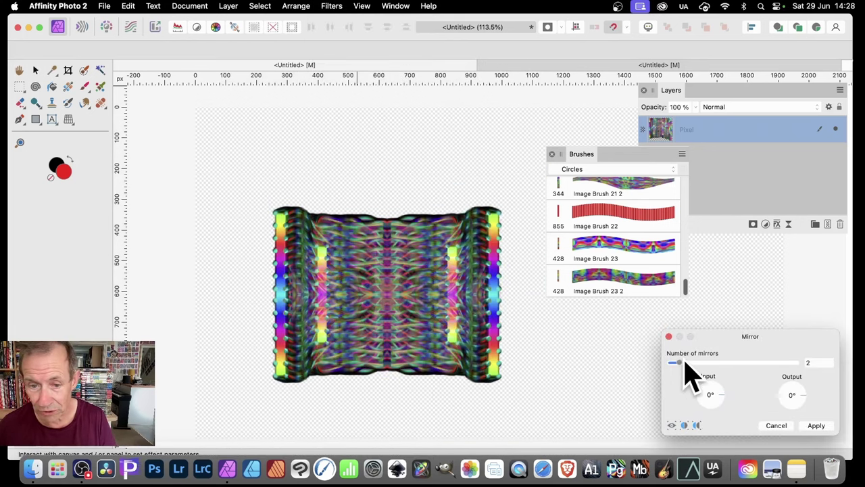
drag(369, 287, 436, 241)
click(817, 426)
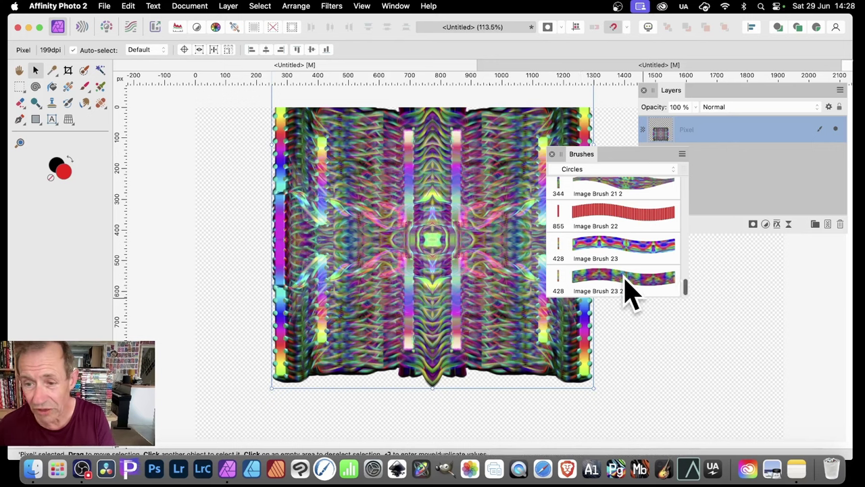
Set the paint brush's blend mode to Negation and paint broad overlapping strokes over the mirrored artwork
click(85, 87)
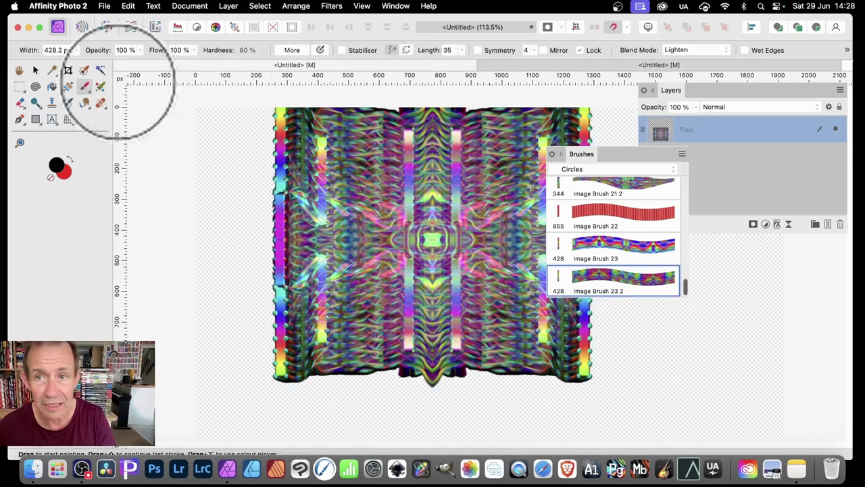
click(688, 53)
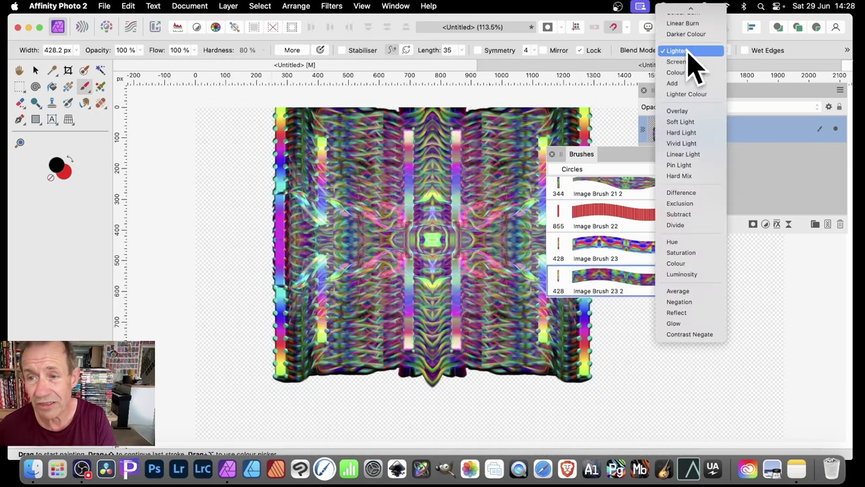
click(695, 302)
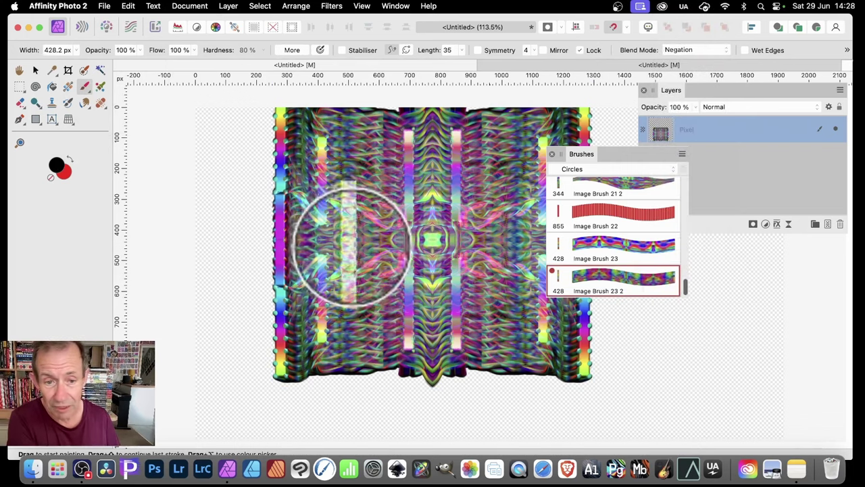
mouse_move(351, 243)
mouse_down()
mouse_move(397, 208)
mouse_move(409, 238)
mouse_move(403, 271)
mouse_move(371, 292)
mouse_move(327, 289)
mouse_move(346, 247)
mouse_move(367, 232)
mouse_move(329, 182)
mouse_move(273, 161)
mouse_move(255, 166)
mouse_move(237, 146)
mouse_move(258, 226)
mouse_move(283, 234)
mouse_move(228, 234)
mouse_move(240, 229)
mouse_move(360, 276)
mouse_move(367, 294)
mouse_move(364, 283)
mouse_move(320, 277)
mouse_move(270, 308)
mouse_move(198, 298)
mouse_move(340, 315)
mouse_move(334, 348)
mouse_move(258, 381)
mouse_move(330, 348)
mouse_move(334, 271)
mouse_move(330, 298)
mouse_move(363, 327)
mouse_move(455, 358)
mouse_move(419, 263)
mouse_move(505, 207)
mouse_move(535, 152)
mouse_move(436, 157)
mouse_move(380, 135)
mouse_move(320, 147)
mouse_move(284, 132)
mouse_up()
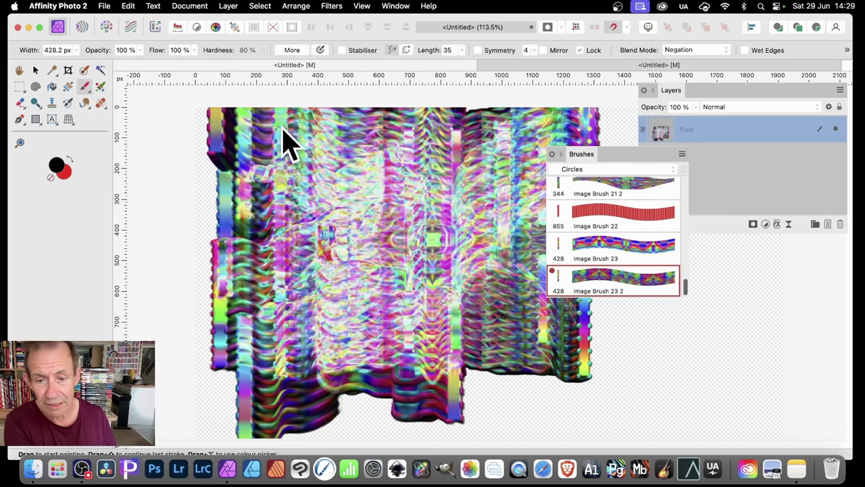
mouse_move(446, 311)
mouse_down()
mouse_move(493, 326)
mouse_move(595, 405)
mouse_up()
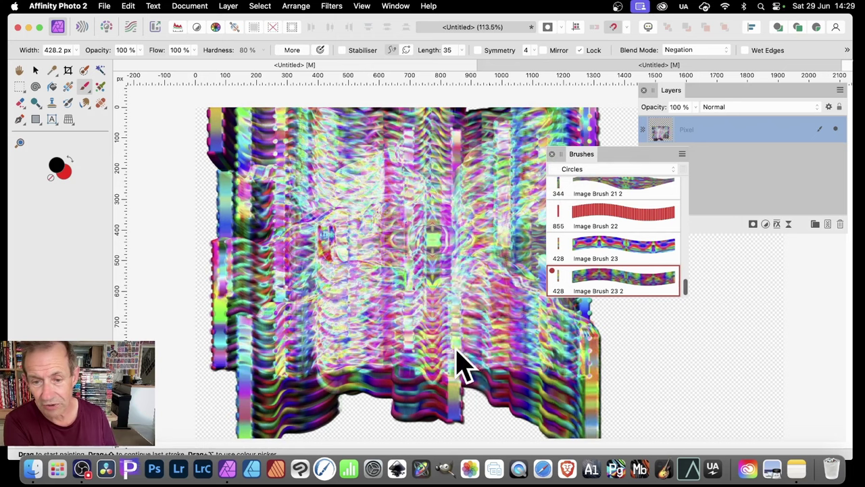
drag(457, 365, 481, 407)
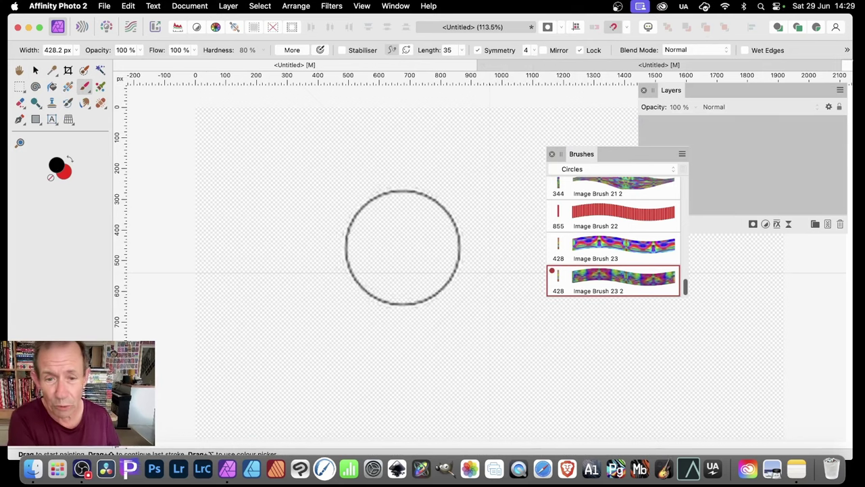
Fill the blank canvas with overlapping winding strokes of Image Brush 23 2, using Normal blending and a symmetry of 4
mouse_move(453, 263)
mouse_down()
mouse_move(451, 240)
mouse_move(422, 236)
mouse_move(423, 205)
mouse_move(390, 218)
mouse_move(402, 179)
mouse_move(364, 196)
mouse_move(342, 191)
mouse_move(359, 167)
mouse_move(359, 142)
mouse_move(304, 159)
mouse_move(265, 144)
mouse_move(265, 117)
mouse_move(242, 124)
mouse_move(199, 108)
mouse_move(261, 153)
mouse_move(271, 173)
mouse_move(304, 170)
mouse_move(305, 199)
mouse_move(340, 196)
mouse_move(336, 236)
mouse_move(367, 230)
mouse_move(370, 258)
mouse_move(399, 261)
mouse_move(419, 284)
mouse_move(490, 289)
mouse_up()
Set the Size Jitter of Image Brush 23 2 to 100% controlled by Pressure, and paint more symmetrical strokes over the whole canvas
double_click(646, 288)
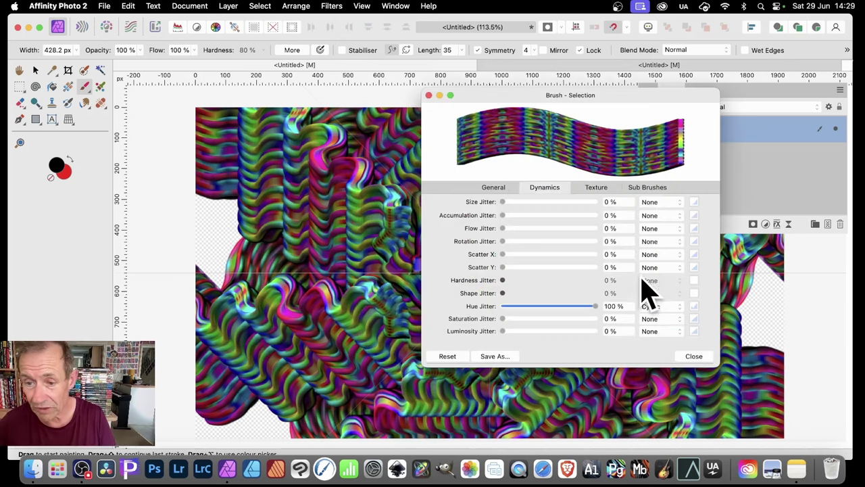
drag(504, 202, 596, 201)
click(662, 202)
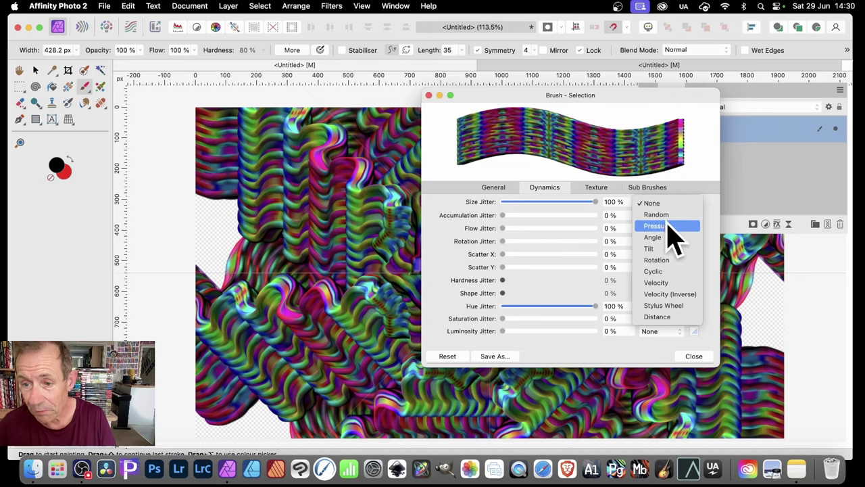
click(656, 223)
click(695, 356)
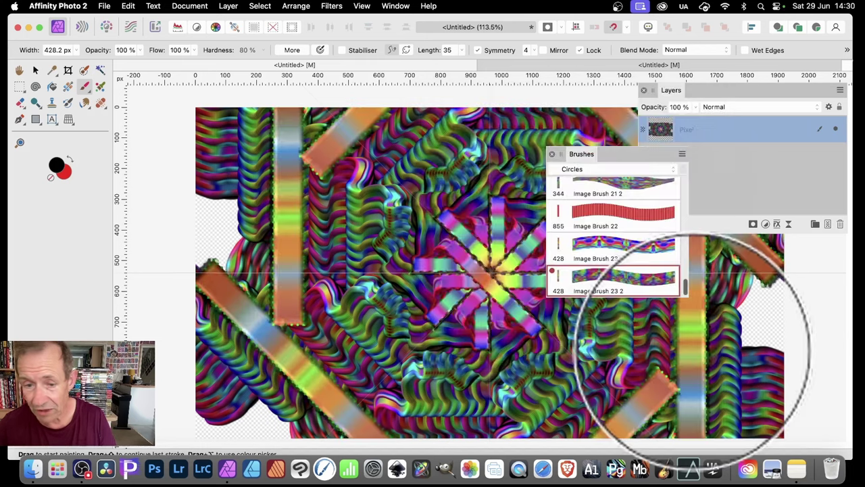
mouse_move(715, 377)
mouse_down()
mouse_move(439, 208)
mouse_move(459, 282)
mouse_move(482, 271)
mouse_move(472, 266)
mouse_move(477, 245)
mouse_move(453, 232)
mouse_move(467, 216)
mouse_move(459, 221)
mouse_move(440, 207)
mouse_move(411, 212)
mouse_move(445, 179)
mouse_move(373, 176)
mouse_move(366, 142)
mouse_move(299, 132)
mouse_move(260, 105)
mouse_move(236, 104)
mouse_move(275, 131)
mouse_move(327, 117)
mouse_move(323, 145)
mouse_move(399, 147)
mouse_move(380, 173)
mouse_move(280, 174)
mouse_move(266, 135)
mouse_move(219, 157)
mouse_move(328, 187)
mouse_move(352, 227)
mouse_move(397, 237)
mouse_move(411, 261)
mouse_move(464, 283)
mouse_move(483, 270)
mouse_move(453, 255)
mouse_move(421, 213)
mouse_move(352, 200)
mouse_move(314, 167)
mouse_up()
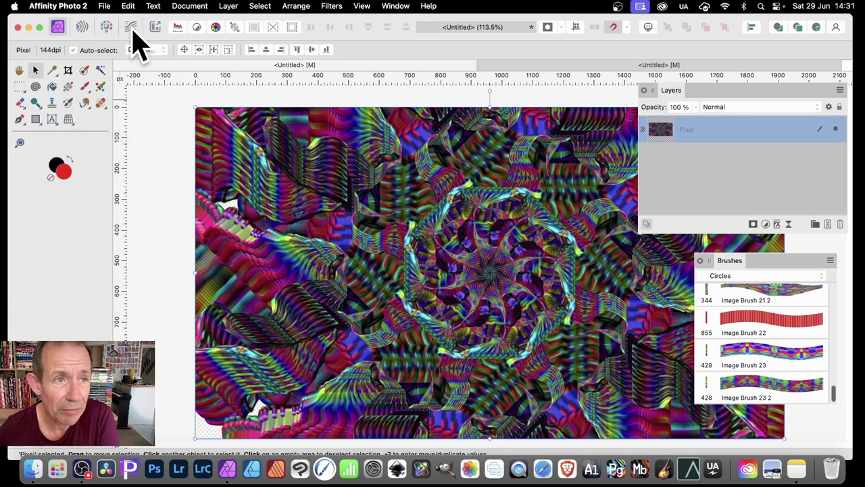
Tone map the artwork with the Dramatic preset, after trying the Detailed and high contrast black and white presets
click(132, 28)
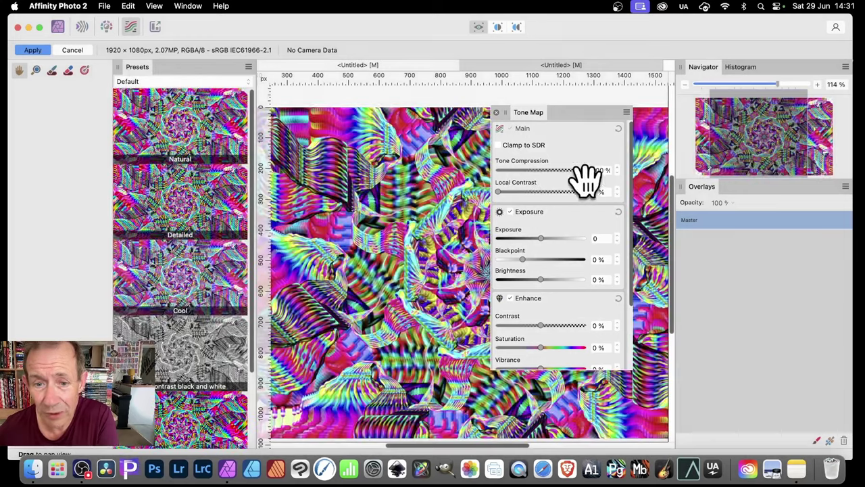
drag(534, 112, 669, 124)
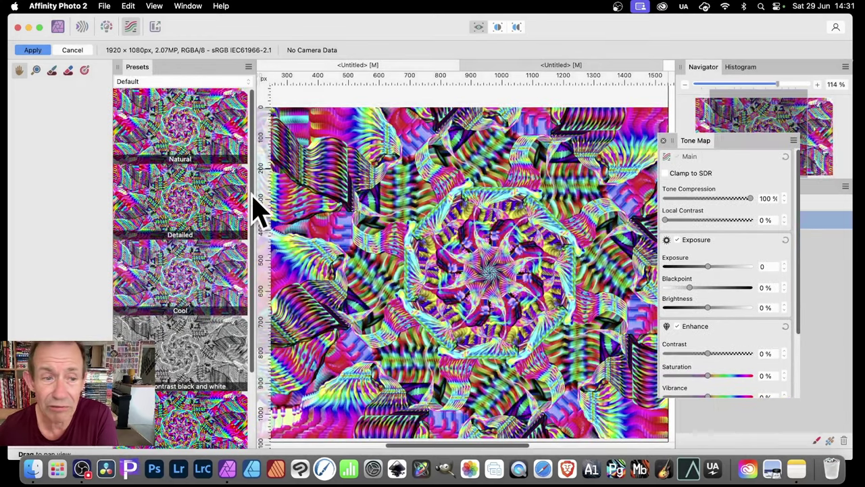
click(203, 195)
click(173, 361)
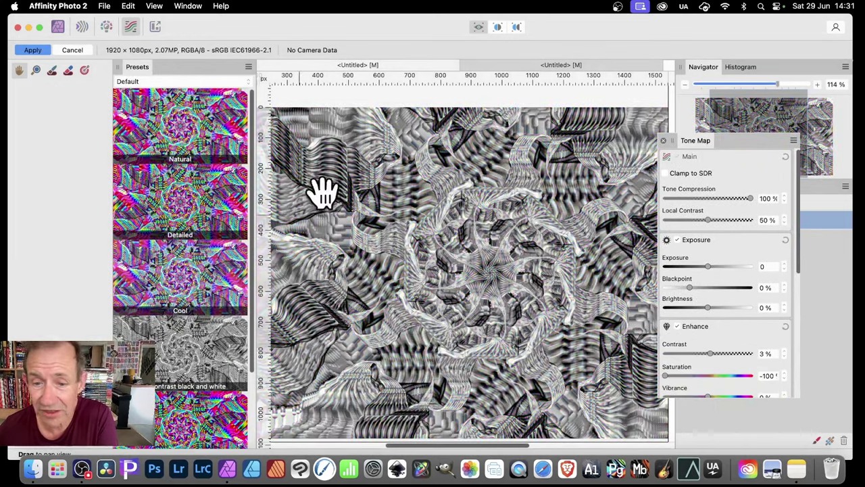
click(194, 427)
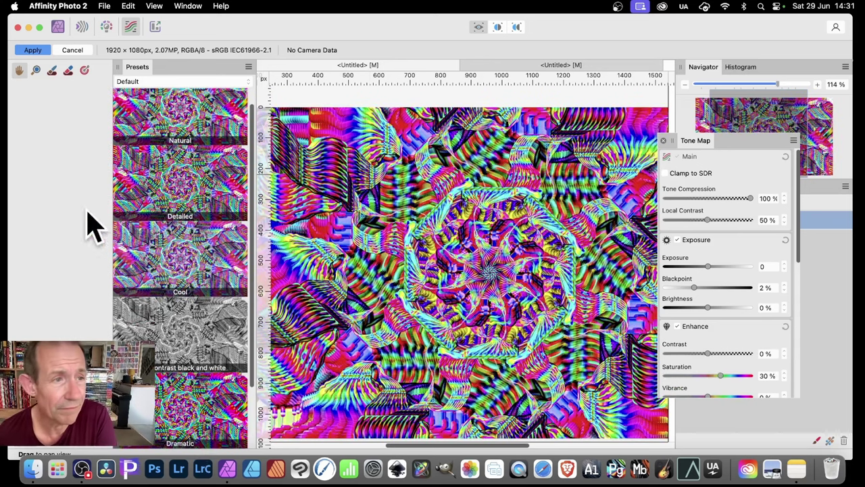
click(32, 50)
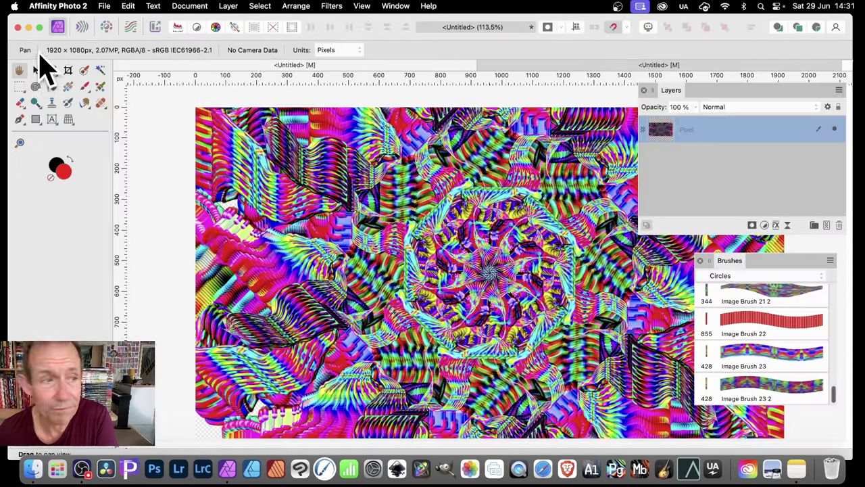